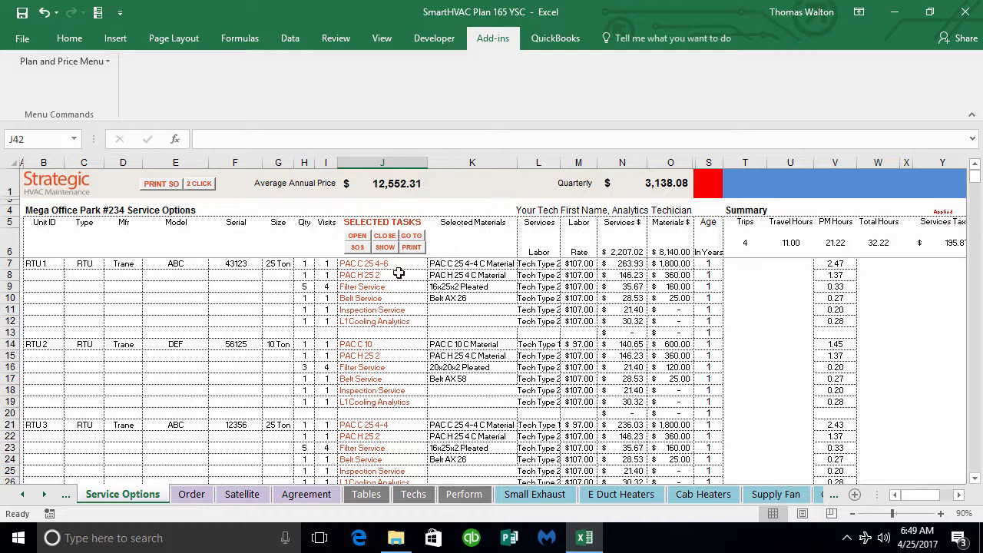
Step: Go to the PAC C 25 4-6 task sheet selected for RTU 1 and review its tasks and quantities
left_click(399, 265)
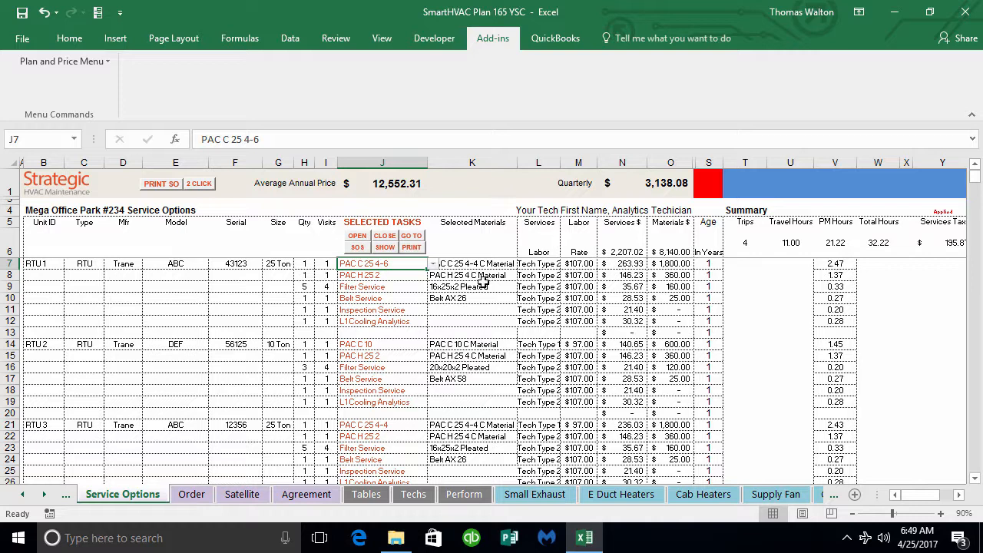
left_click(417, 242)
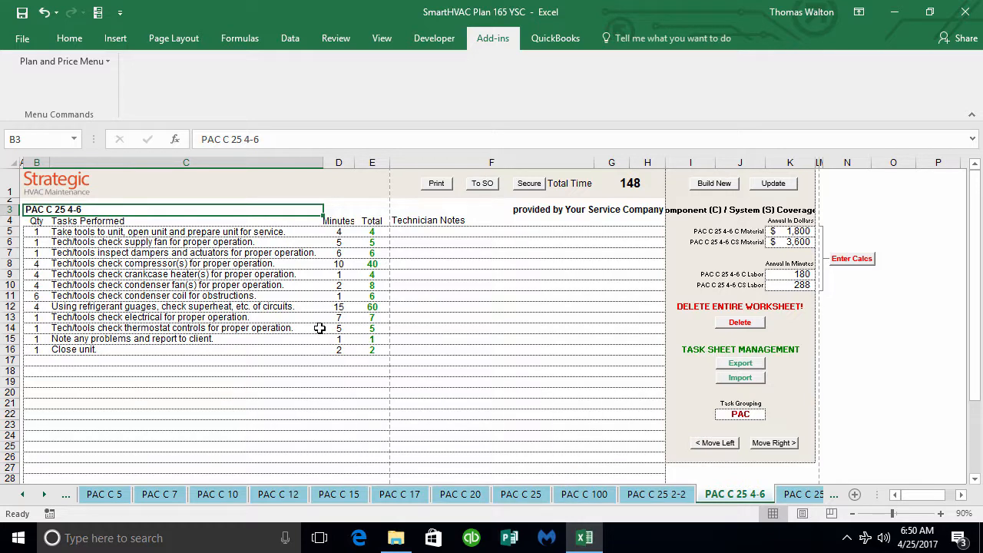
left_click(78, 231)
left_click_drag(78, 231, 79, 350)
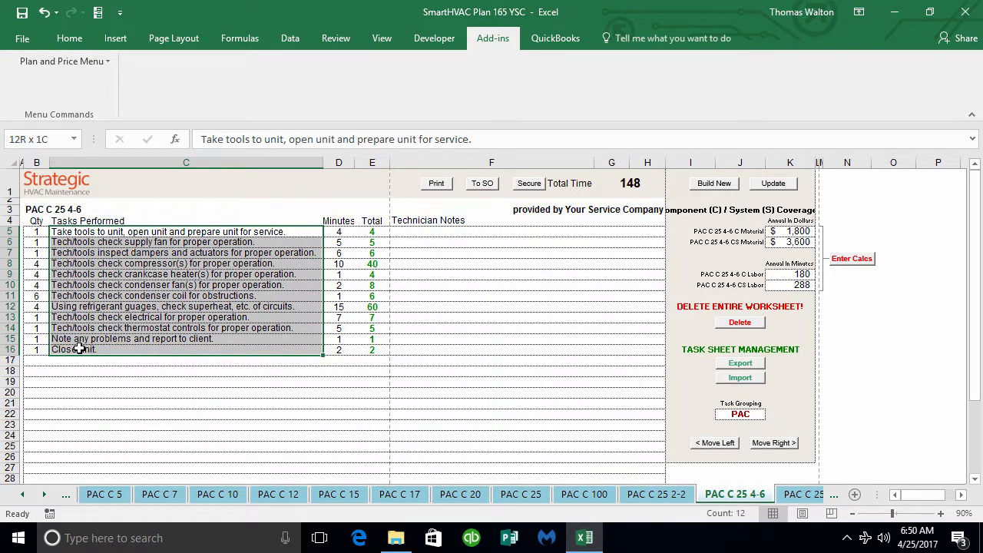
left_click(37, 284)
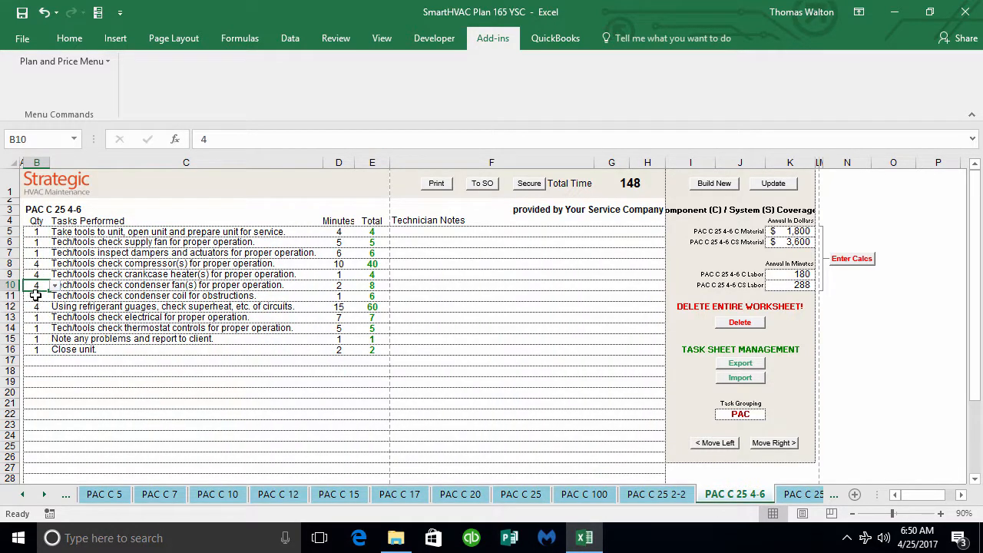
left_click(125, 328)
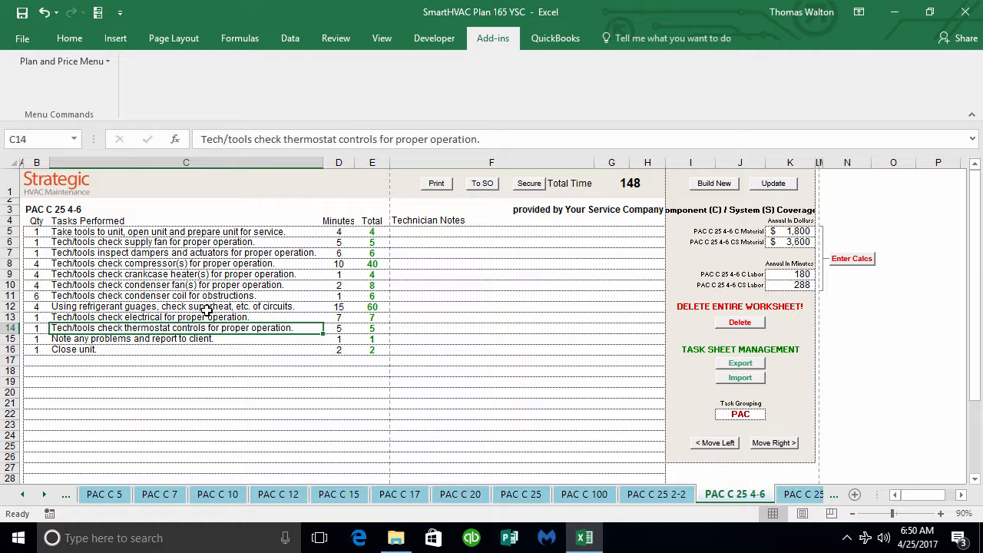
Step: Set the quantity of the condenser fan check task to 6
left_click(45, 285)
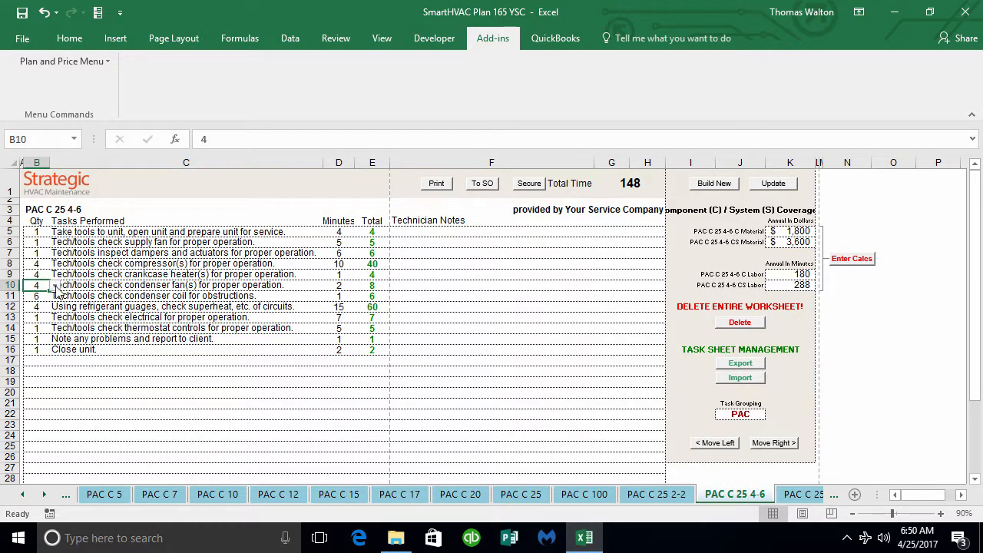
left_click(55, 286)
left_click(36, 314)
Step: Check the compressor and crankcase heater task quantities, and return to the Service Options sheet
left_click(54, 263)
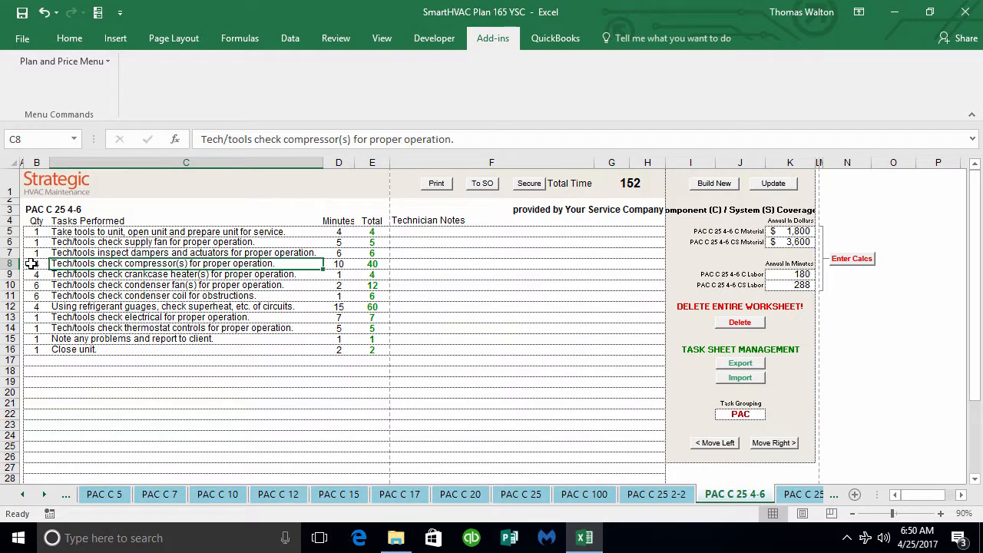
left_click(32, 264)
left_click(77, 281)
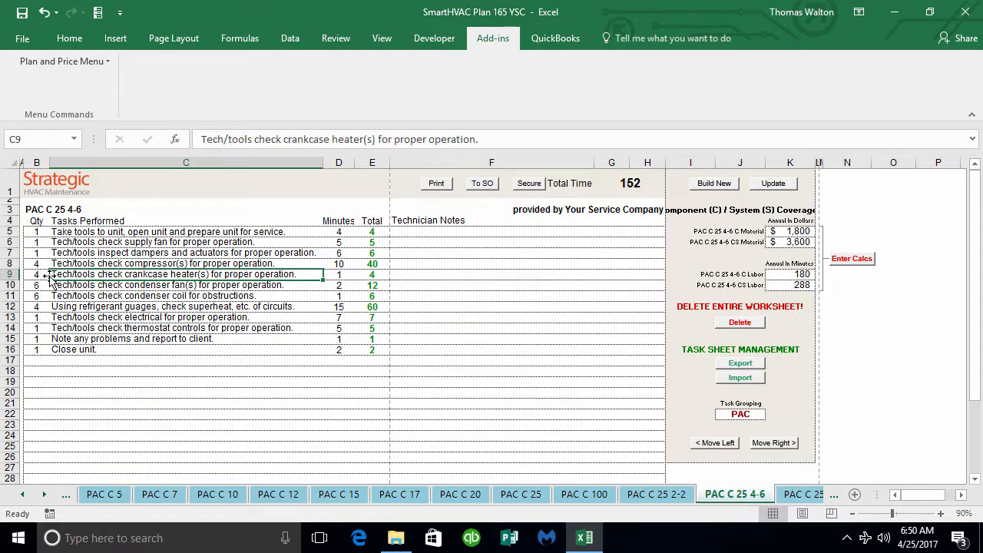
left_click(40, 274)
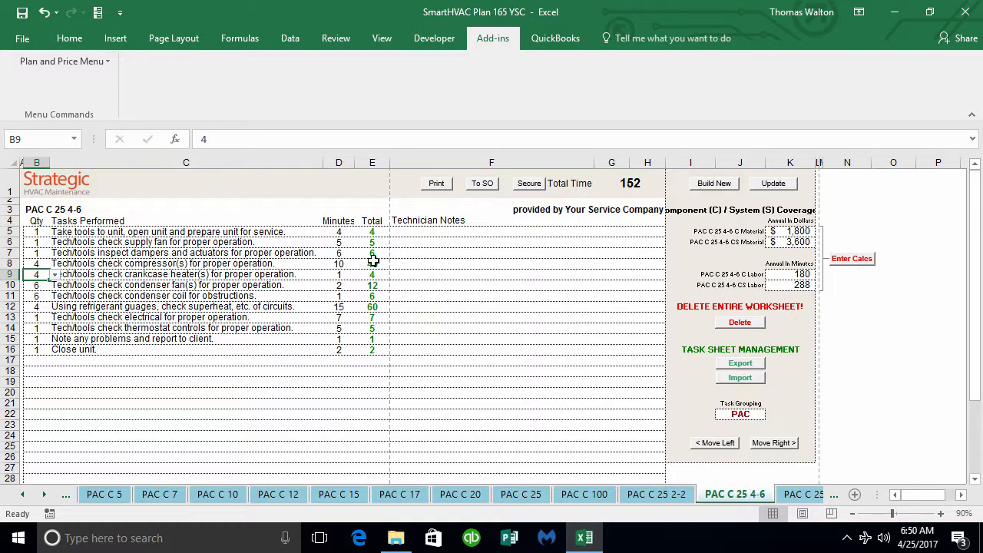
left_click(490, 190)
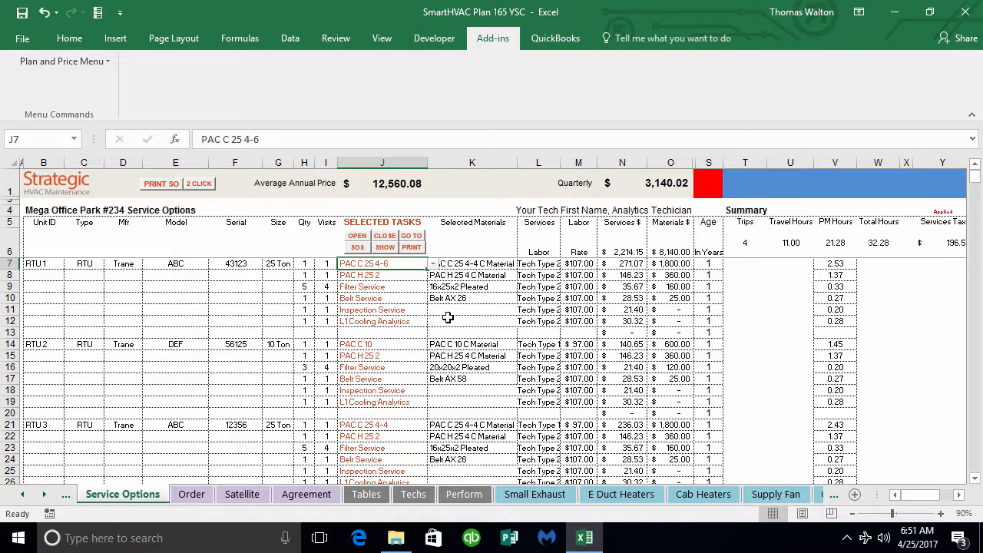
Step: Close the PAC C 25 4-6 task sheet and try to go to it while it is closed
left_click(386, 240)
left_click(413, 239)
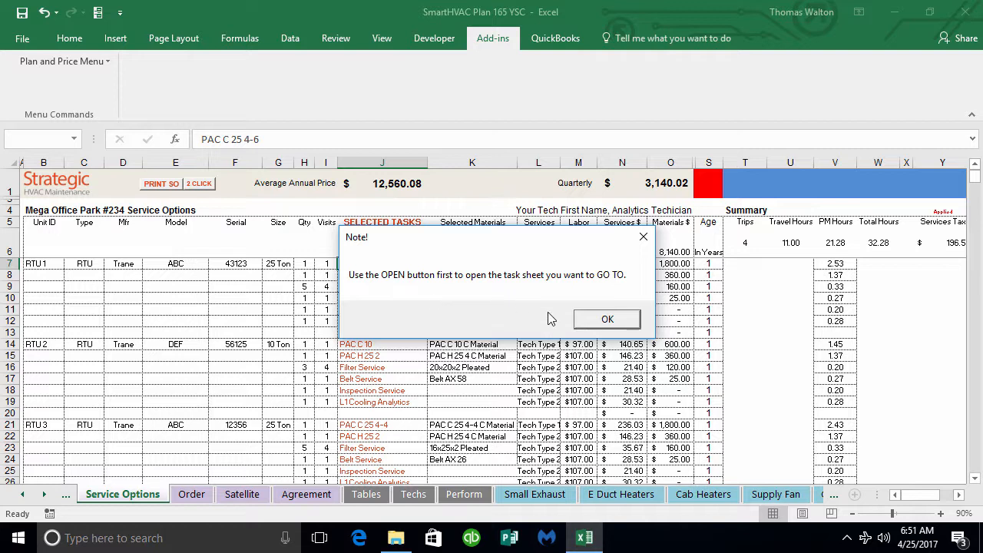
left_click(618, 318)
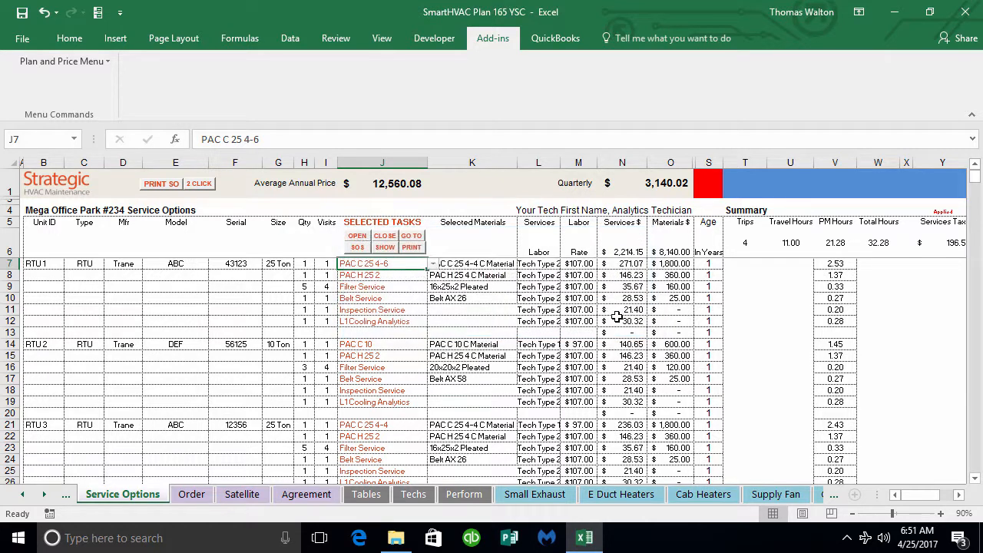
Step: Reopen the PAC C 25 4-6 task sheet, view it, and return to the Service Options sheet
left_click(356, 237)
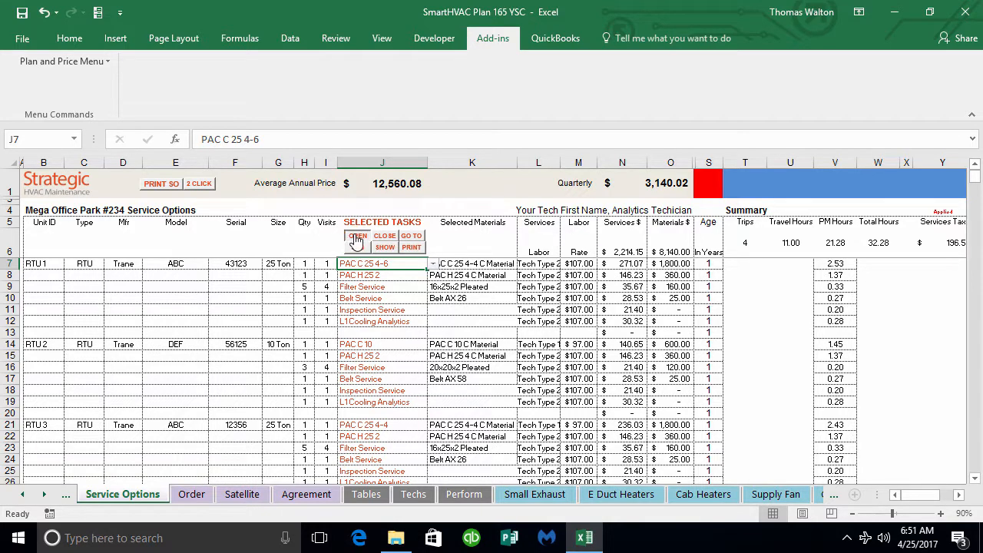
left_click(411, 238)
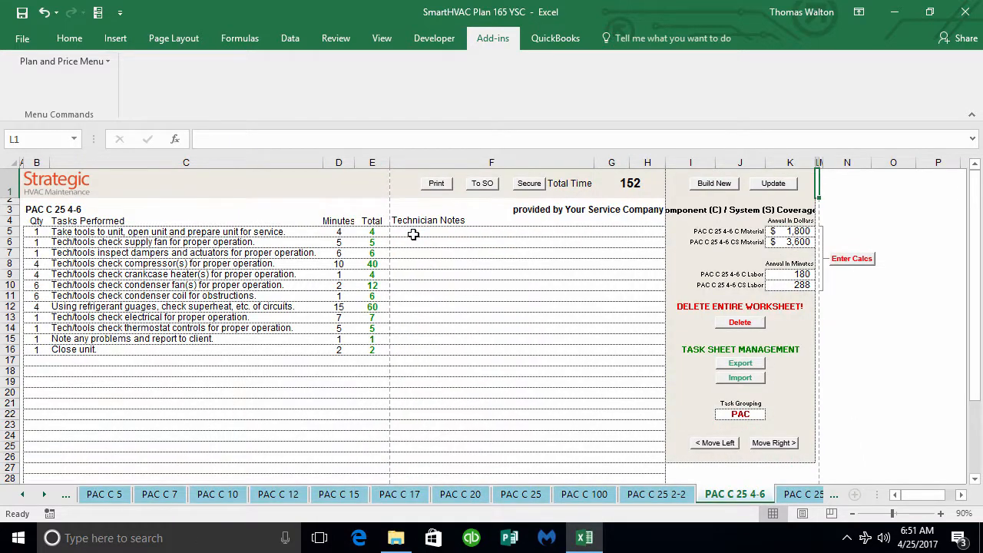
left_click(487, 189)
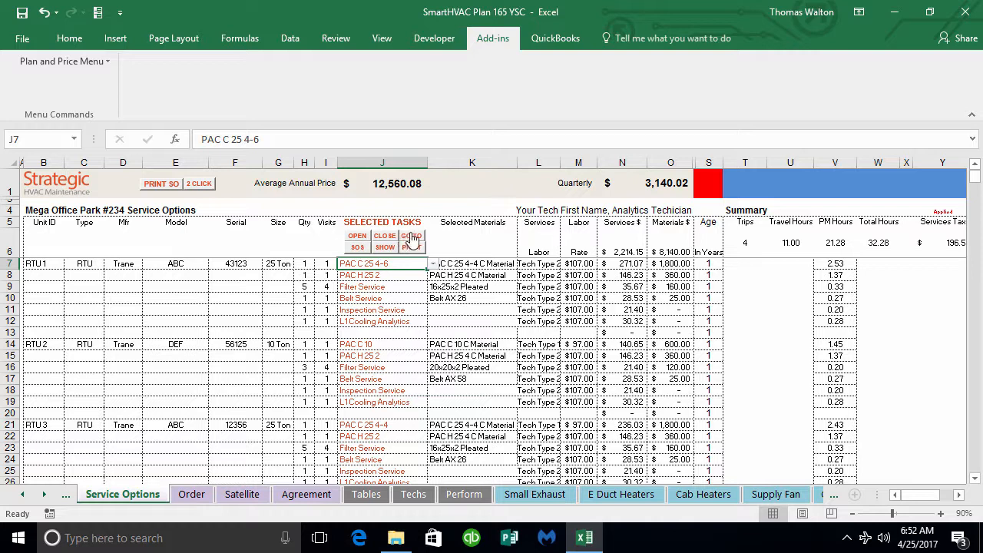
Step: View the PAC H 25 2 task sheet selected for RTU 2 and return to the Service Options sheet
left_click(355, 346)
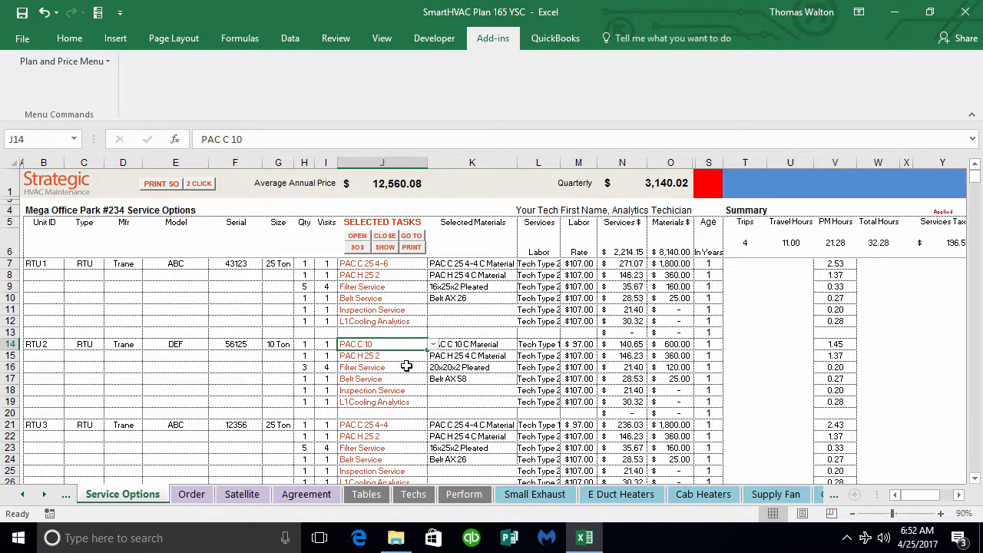
left_click(376, 355)
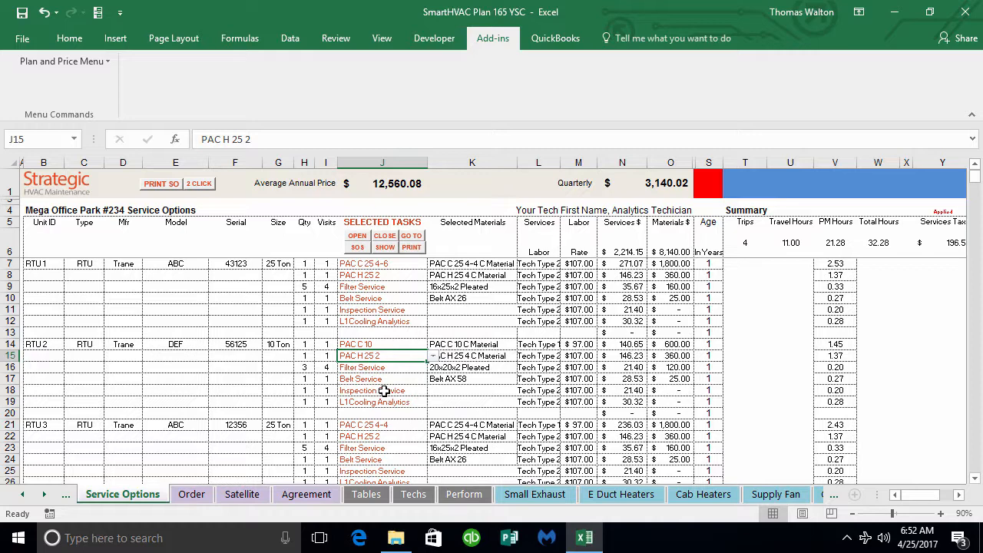
left_click(416, 236)
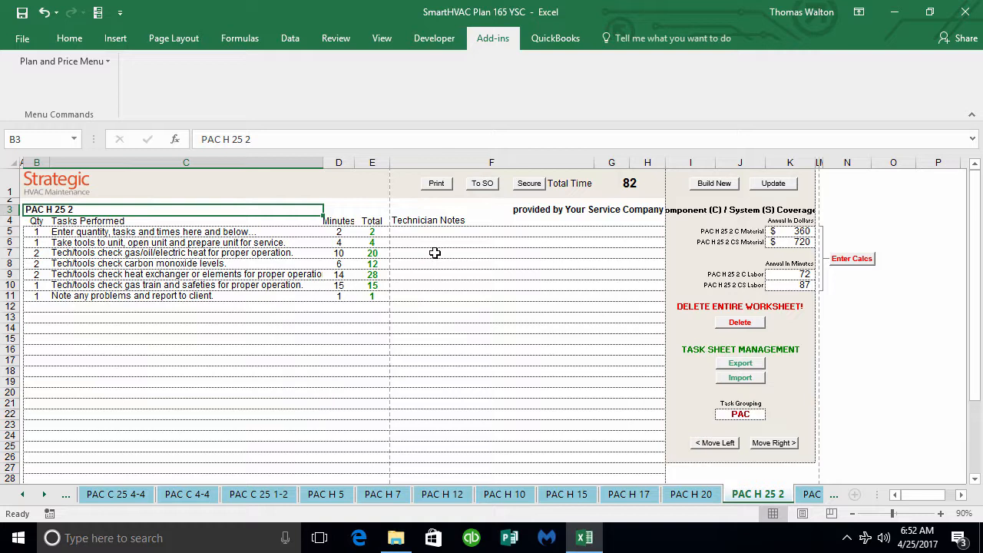
left_click(479, 186)
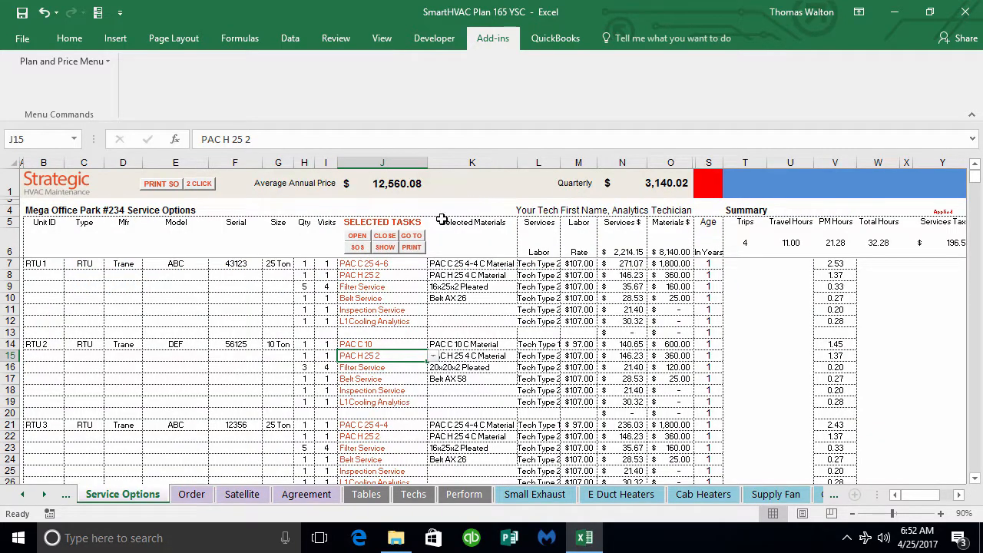
Step: Close the PAC H 25 2 task sheet and try to go to it while it is closed
left_click(388, 238)
left_click(420, 237)
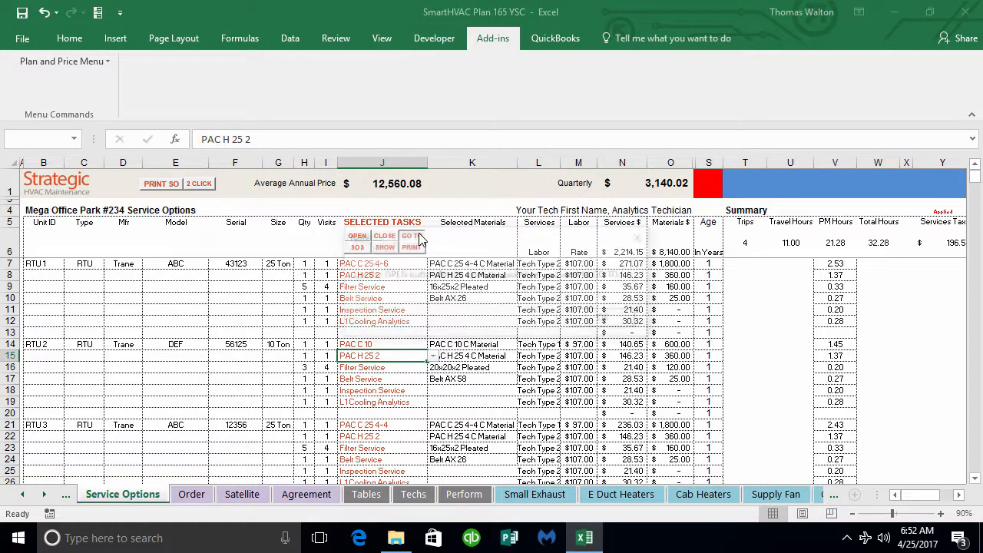
left_click(599, 322)
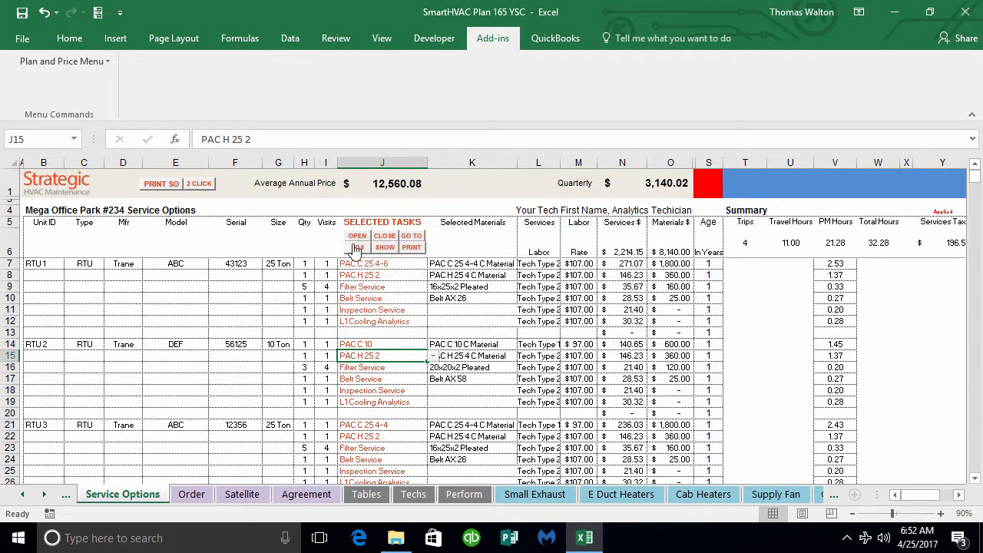
Step: View the reopened PAC H 25 2 task sheet and return to the Service Options sheet
left_click(411, 238)
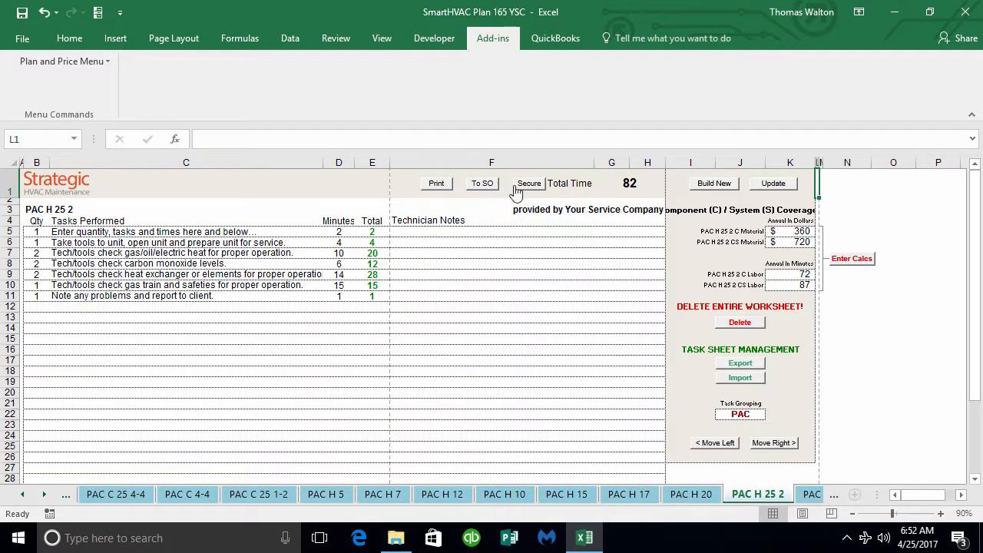
left_click(482, 184)
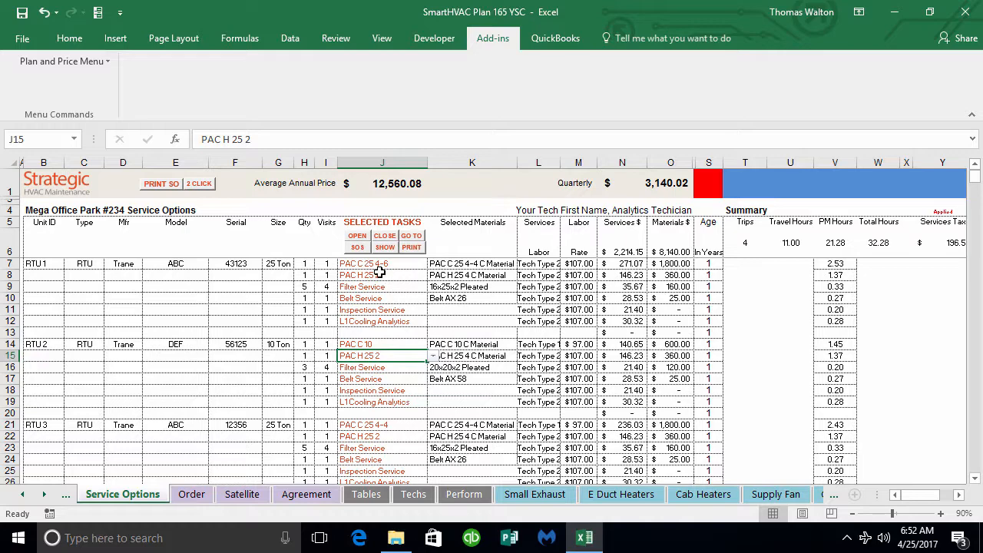
Step: Select the Tower Basic C Labor task in cell J38, below the boiler and cooler services
scroll(422, 293, "down", 5)
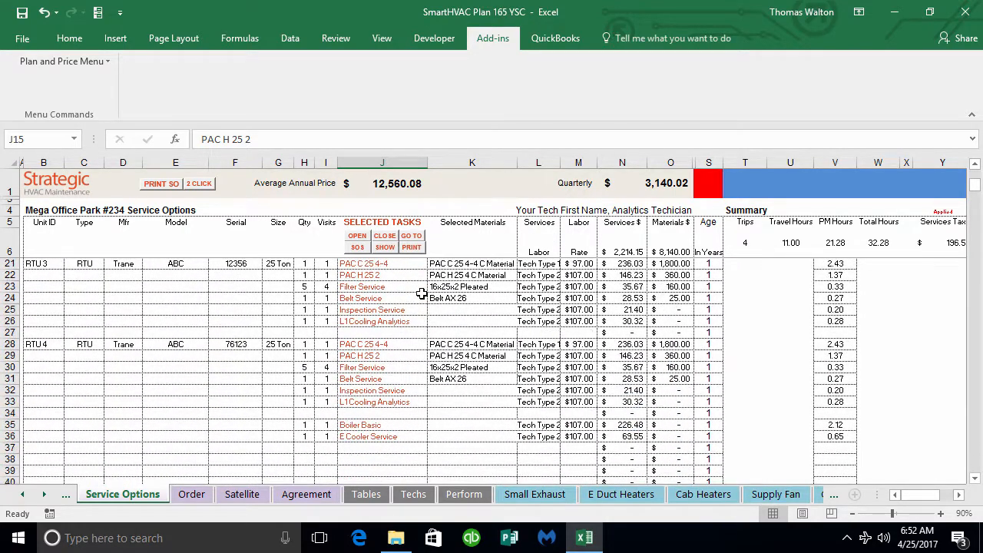
scroll(421, 293, "down", 1)
left_click(357, 438)
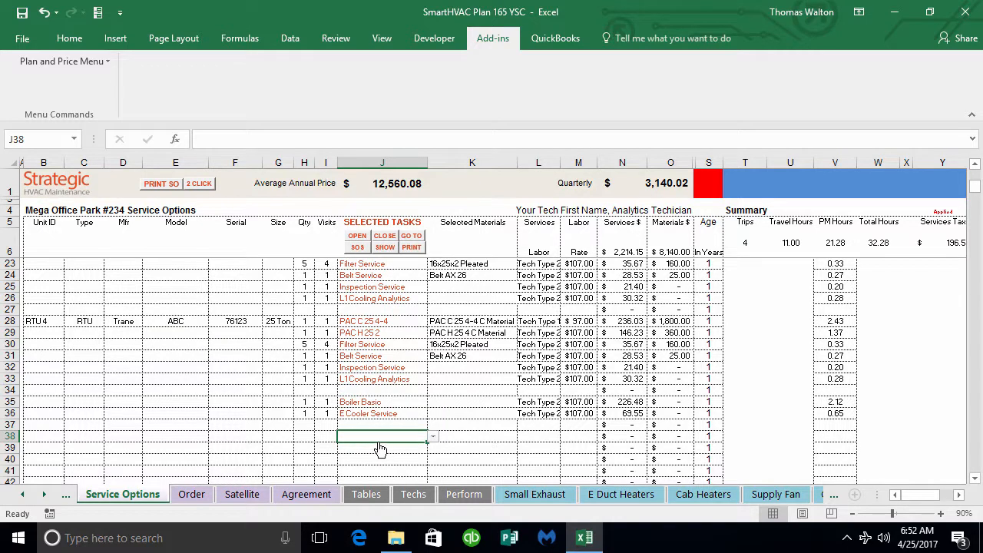
left_click(431, 437)
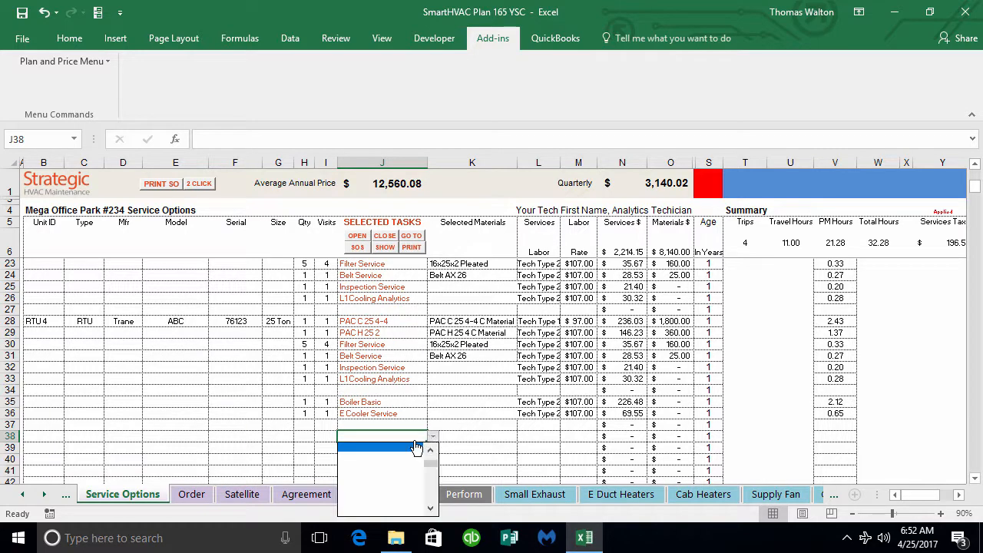
scroll(415, 448, "up", 2)
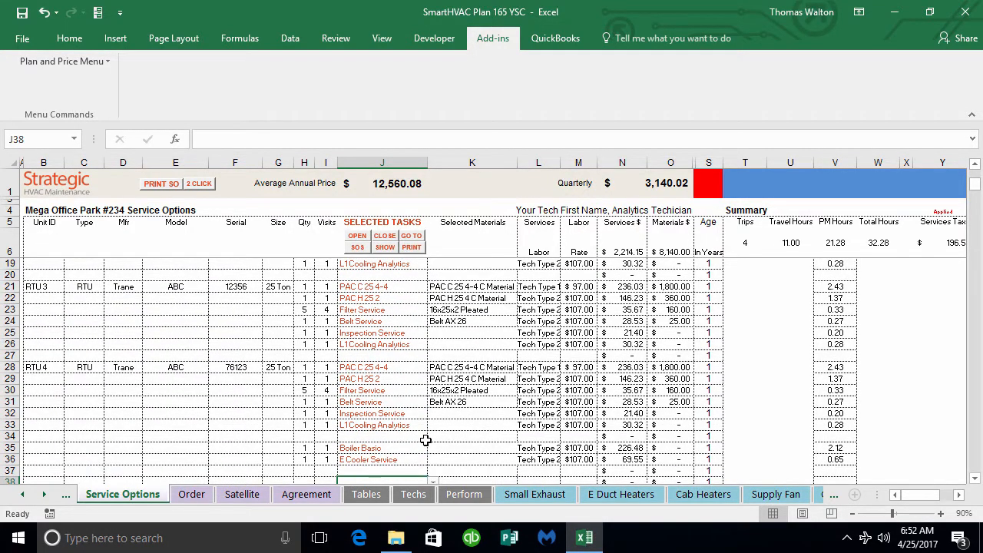
scroll(426, 441, "down", 1)
left_click(432, 460)
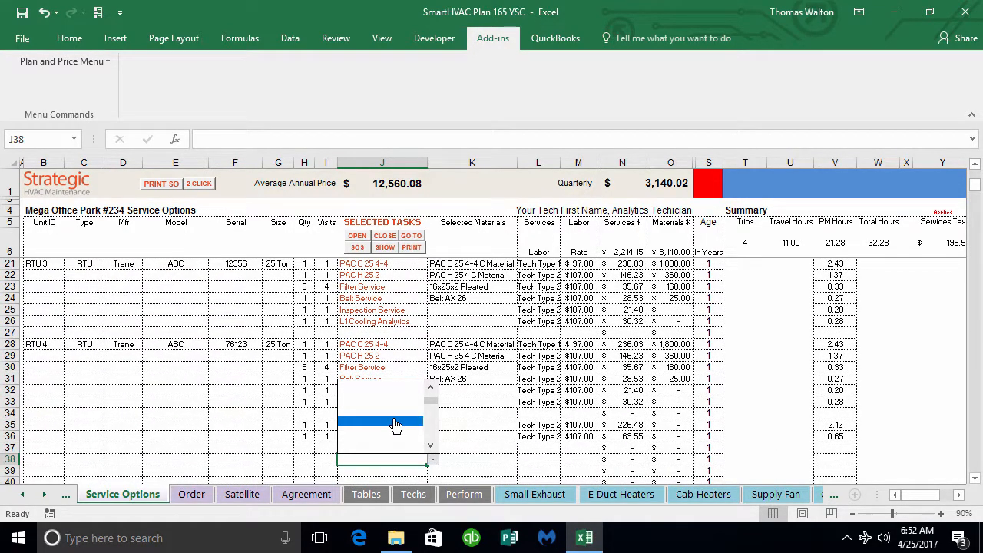
mouse_move(431, 402)
left_mouse_down()
mouse_move(437, 396)
mouse_move(437, 407)
left_mouse_up()
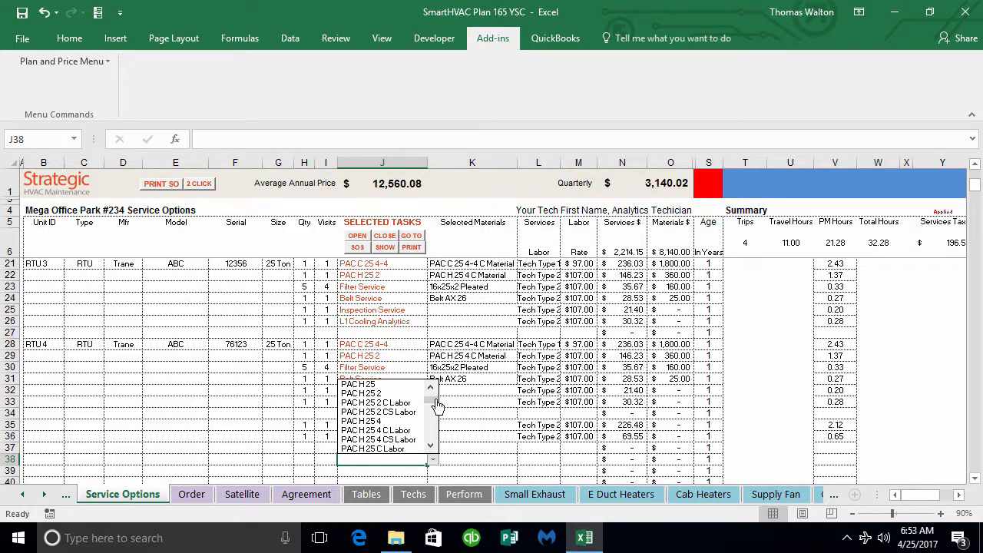
left_click(432, 446)
left_click_drag(432, 448, 433, 447)
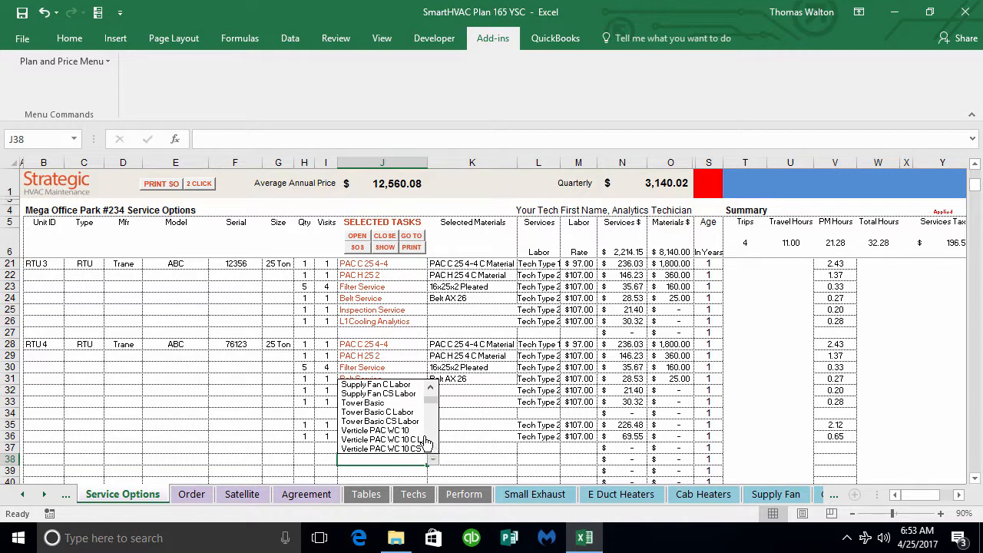
left_click(405, 417)
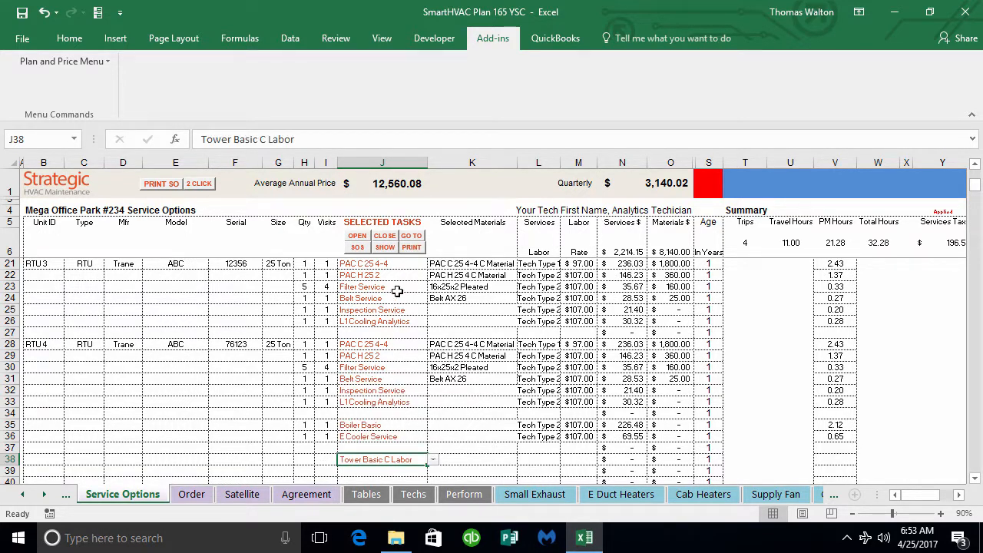
Step: Change the selected task in cell J38 to Tower Basic
left_click(432, 459)
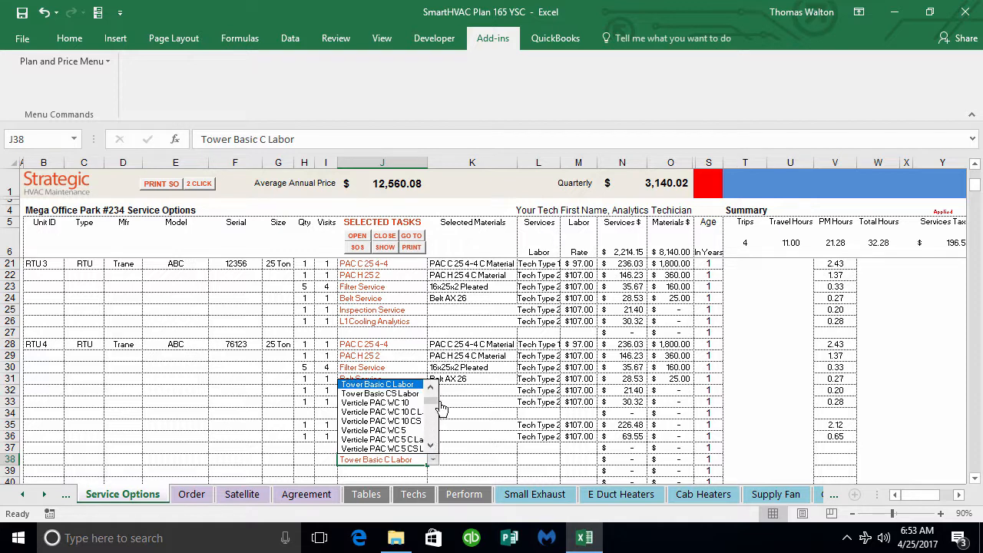
left_click(432, 387)
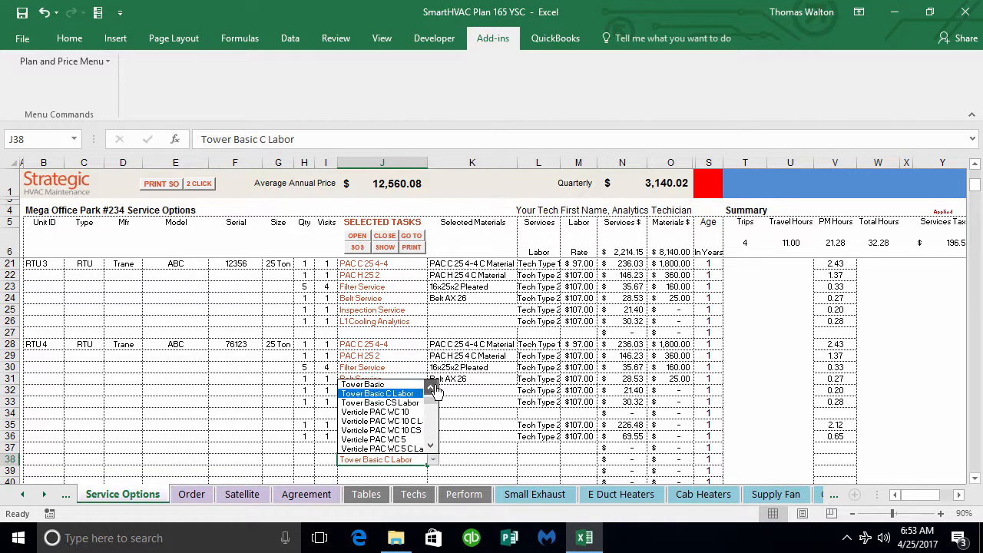
left_click(432, 387)
left_click(434, 388)
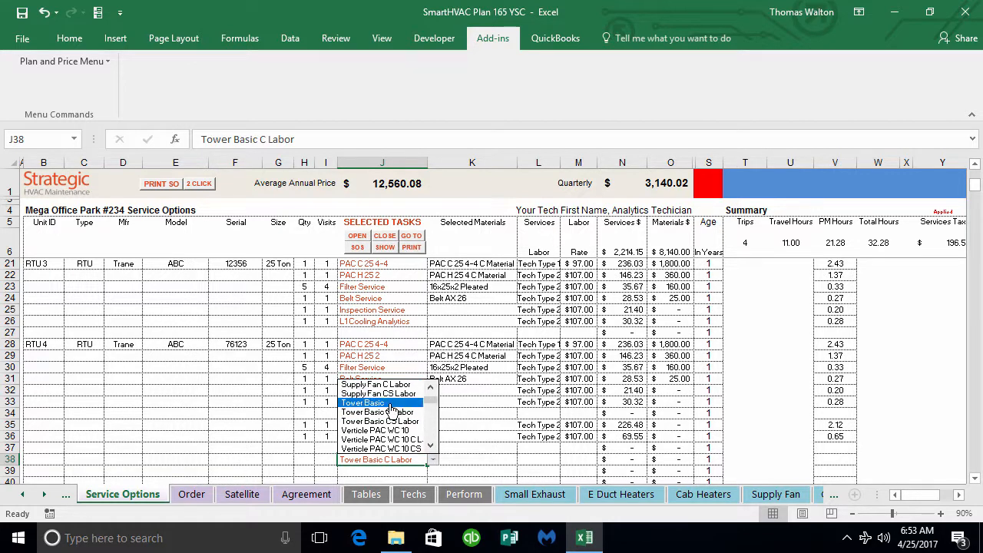
left_click(390, 403)
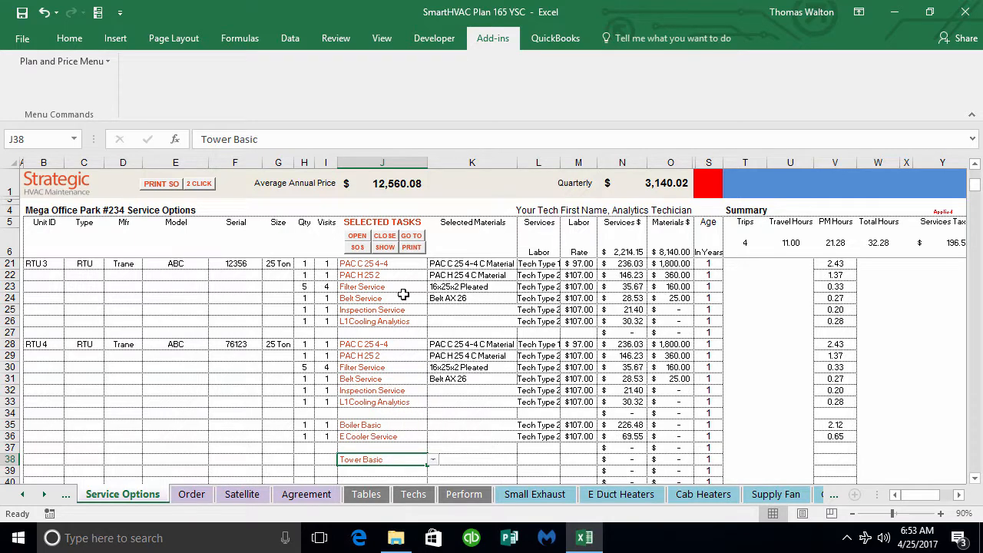
Step: Try to go to the Tower Basic task sheet while it is closed, and view the task choices for cell J38
left_click(411, 236)
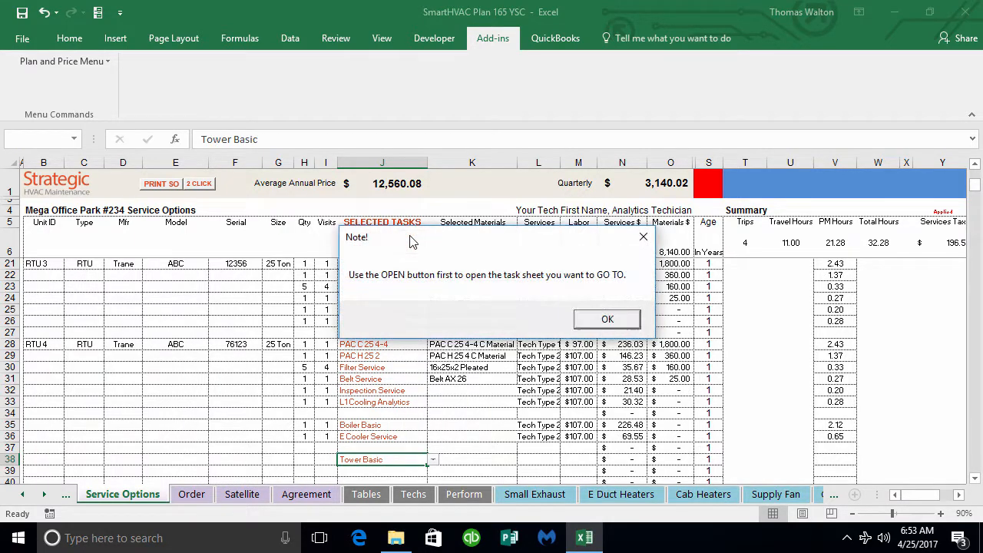
left_click(608, 320)
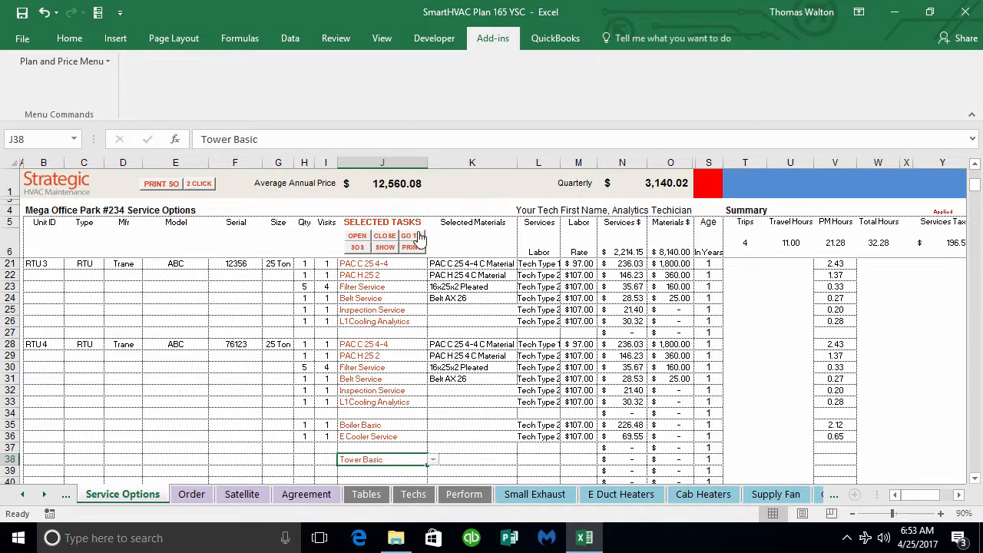
left_click(432, 460)
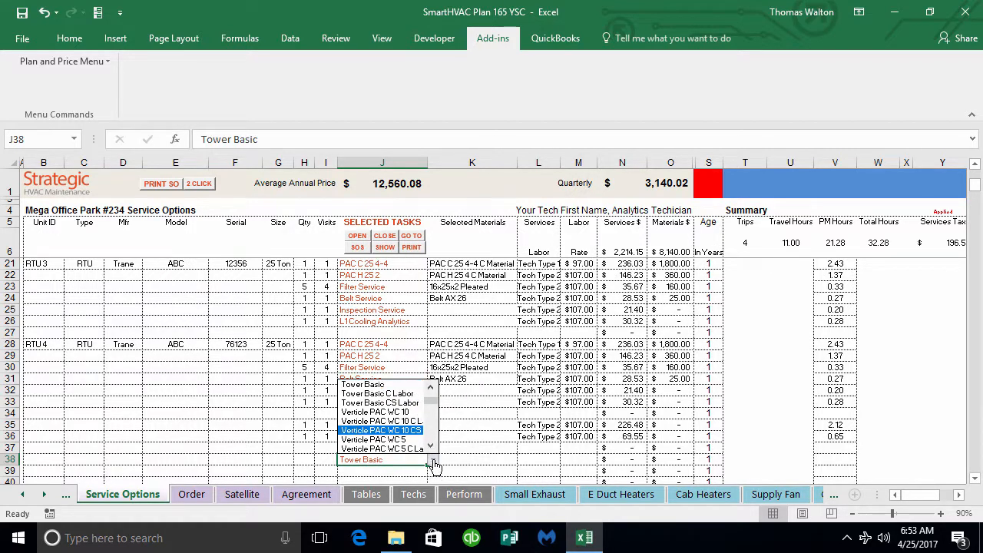
left_click(434, 462)
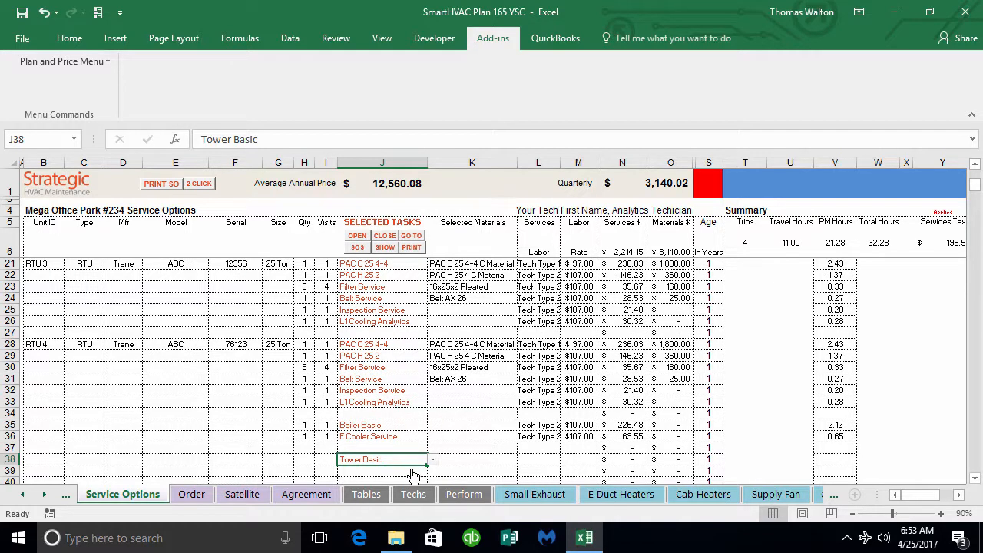
Step: Clear the task in cell J38 and enter Tower Basic there again using the 2 Click lookup
key("BackSpace")
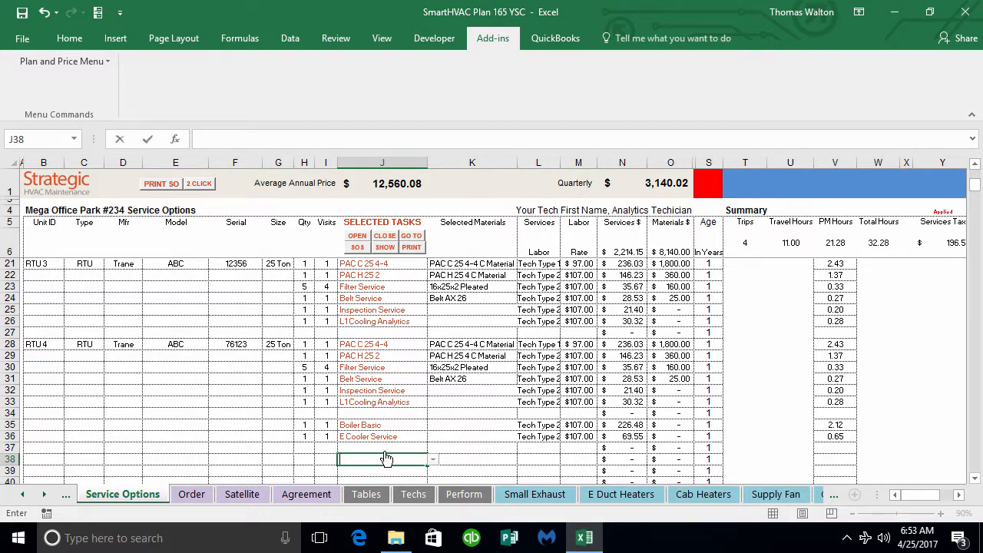
left_click(341, 438)
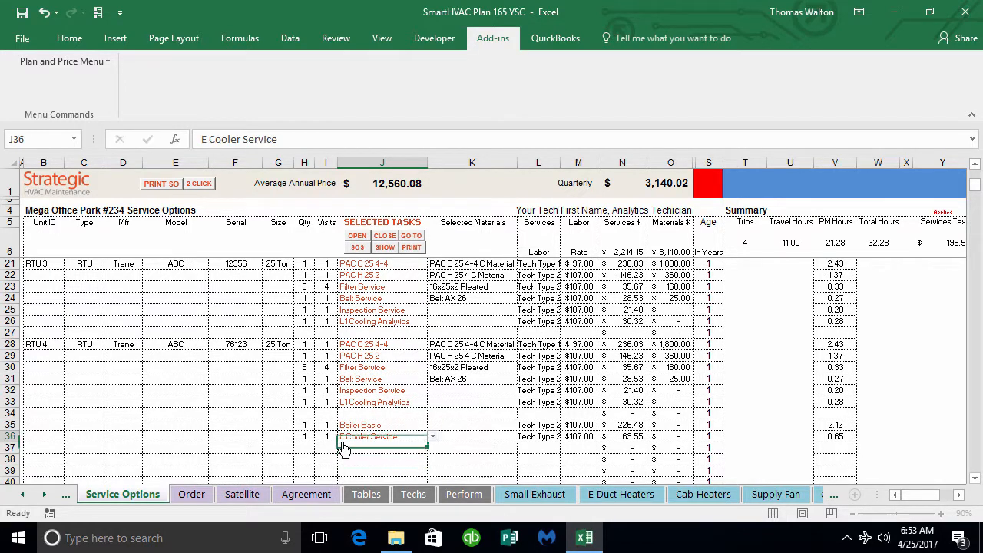
left_click(201, 189)
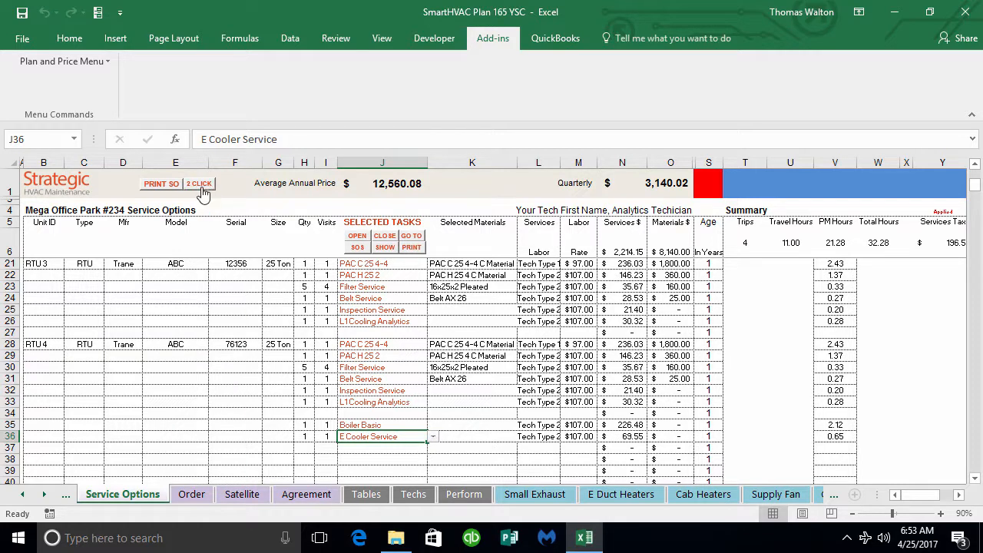
double_click(354, 461)
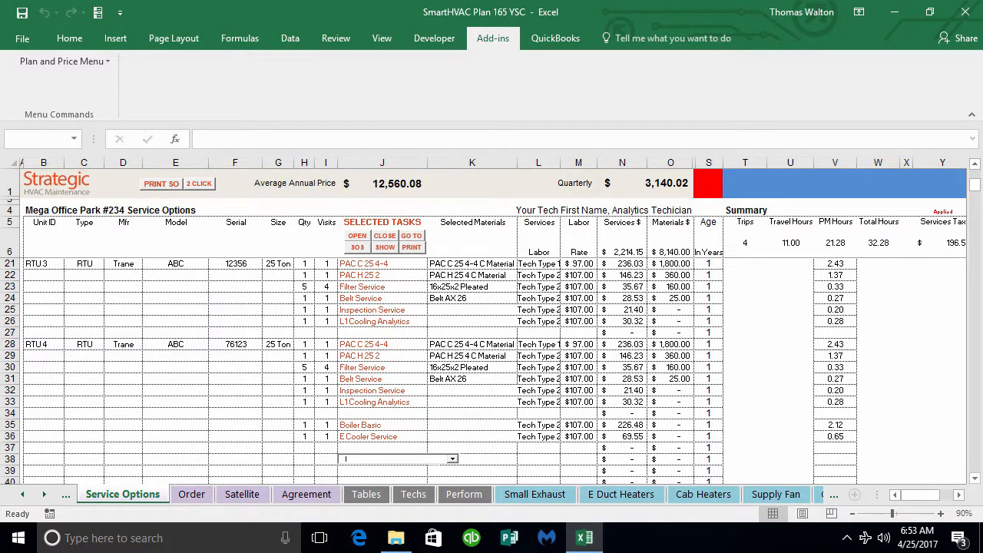
type("Tower Basic")
key("Return")
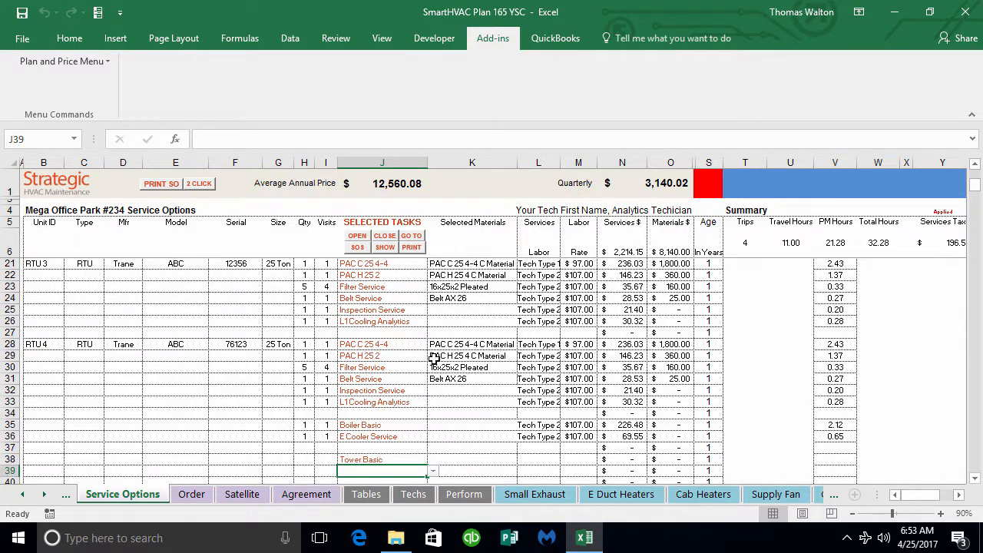
left_click(388, 459)
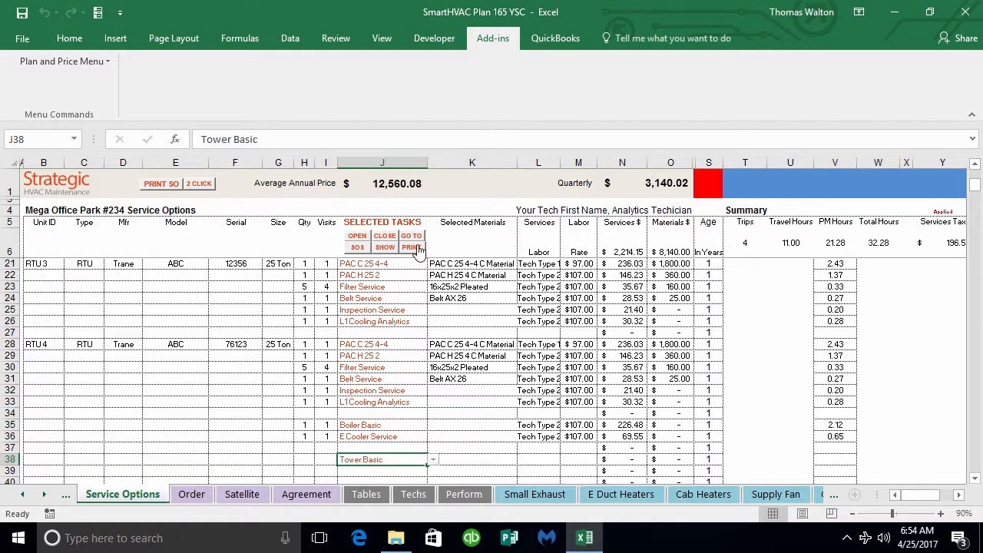
Step: Review the selected task groups for RTU 1 and RTU 2
scroll(433, 341, "up", 4)
scroll(433, 341, "up", 1)
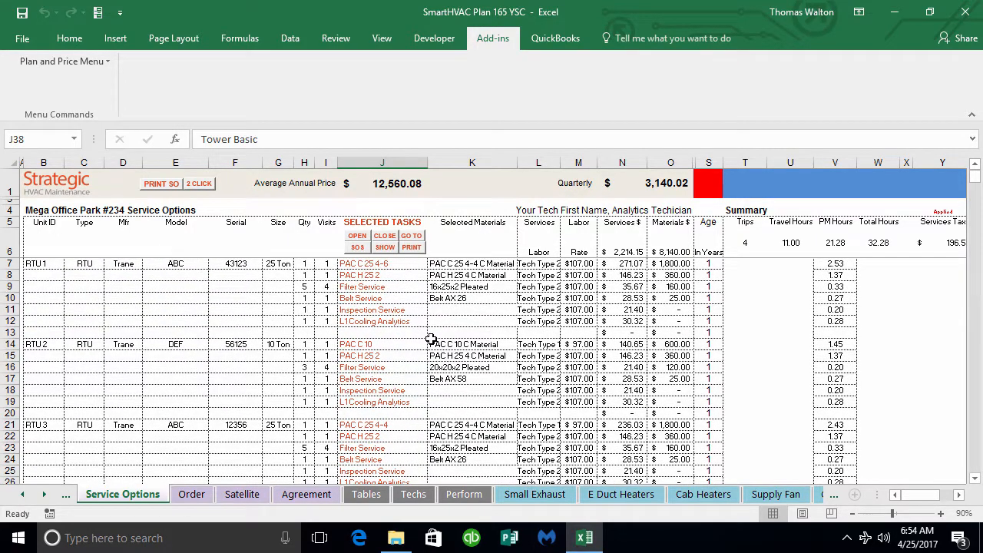
left_click_drag(364, 265, 358, 321)
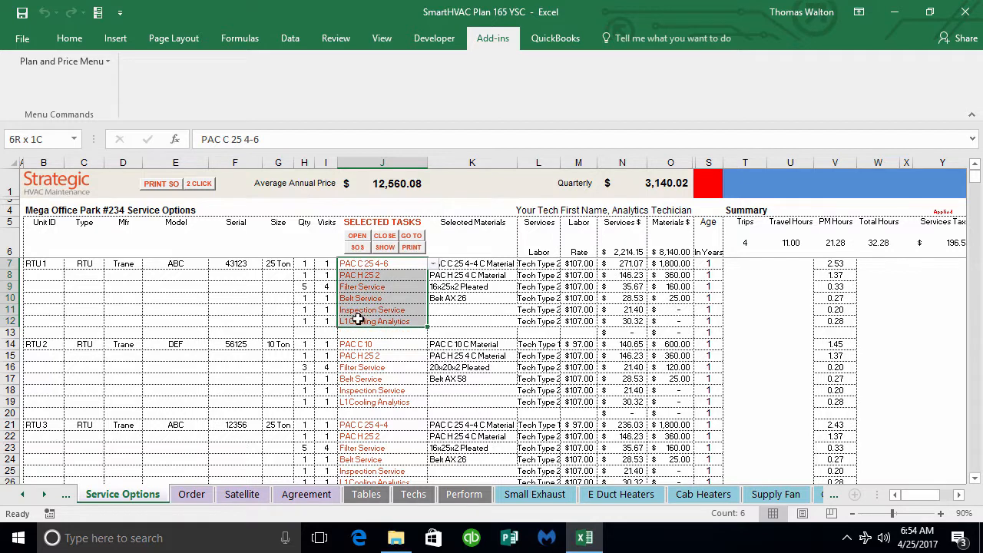
left_click(365, 344)
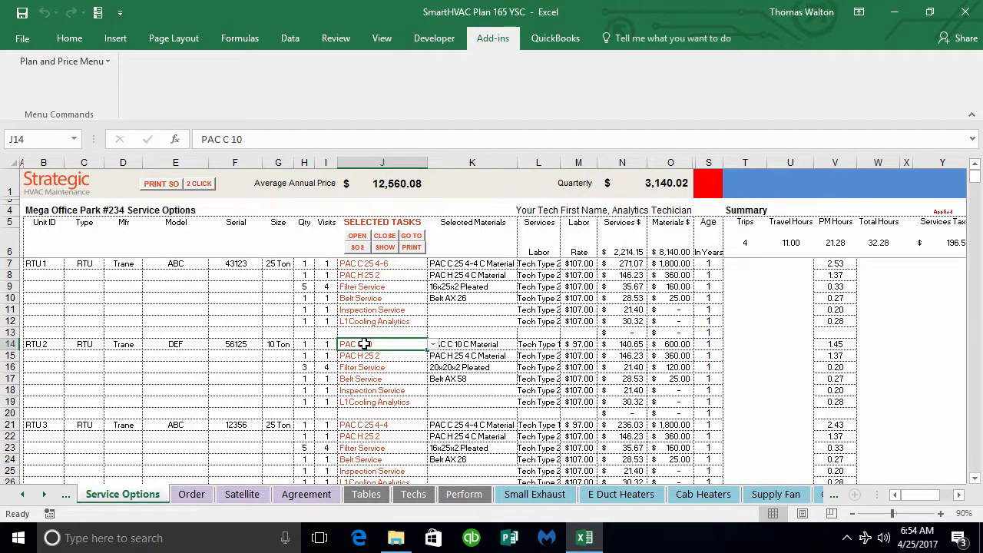
left_click_drag(364, 344, 361, 400)
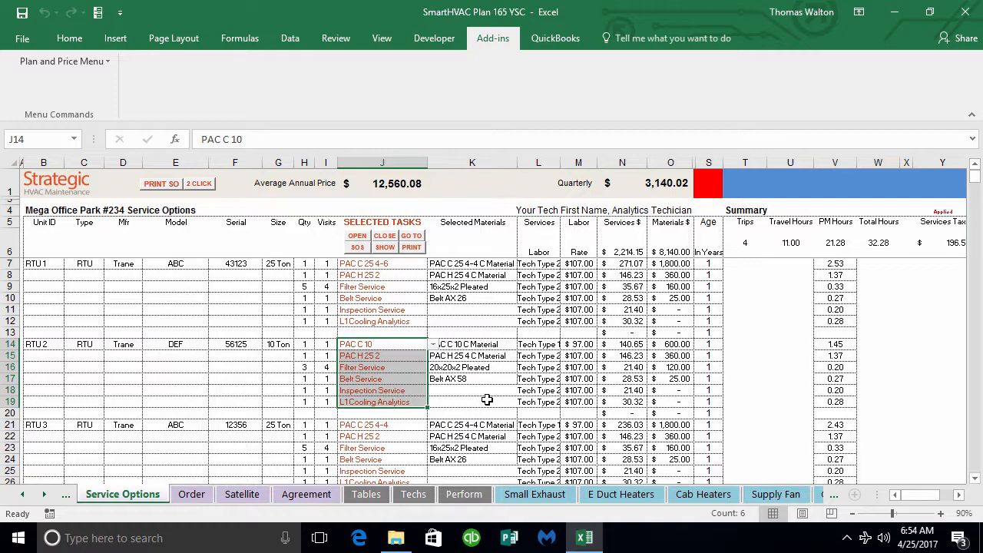
Step: Go through the RTU 4 tasks one by one, from PAC C 25 4-4 to L1 Cooling Analytics
scroll(487, 400, "down", 2)
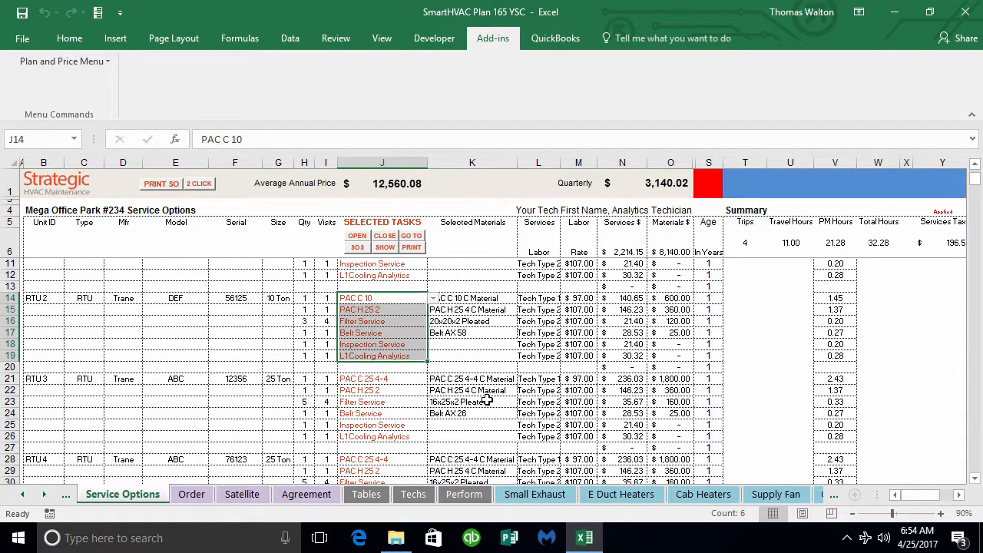
scroll(487, 399, "down", 2)
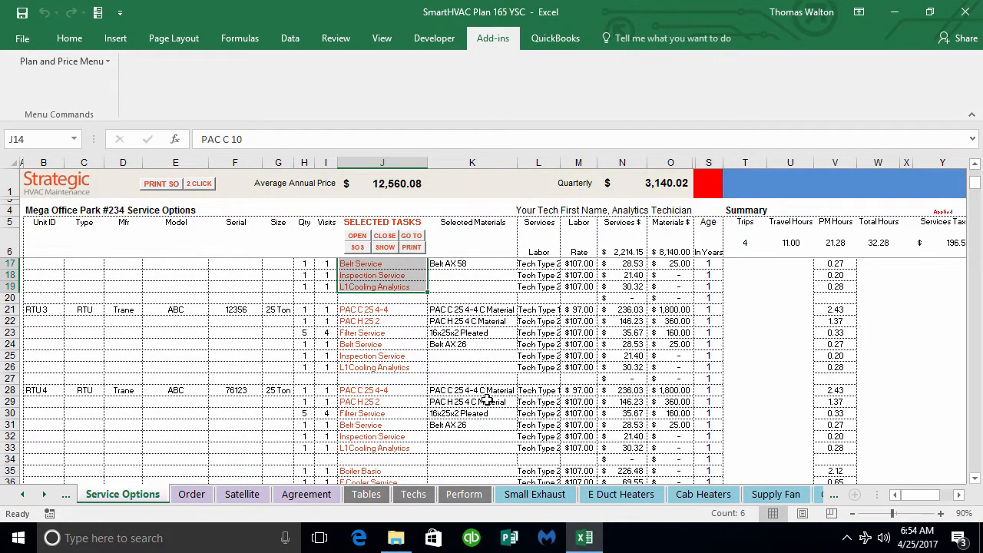
scroll(487, 400, "down", 2)
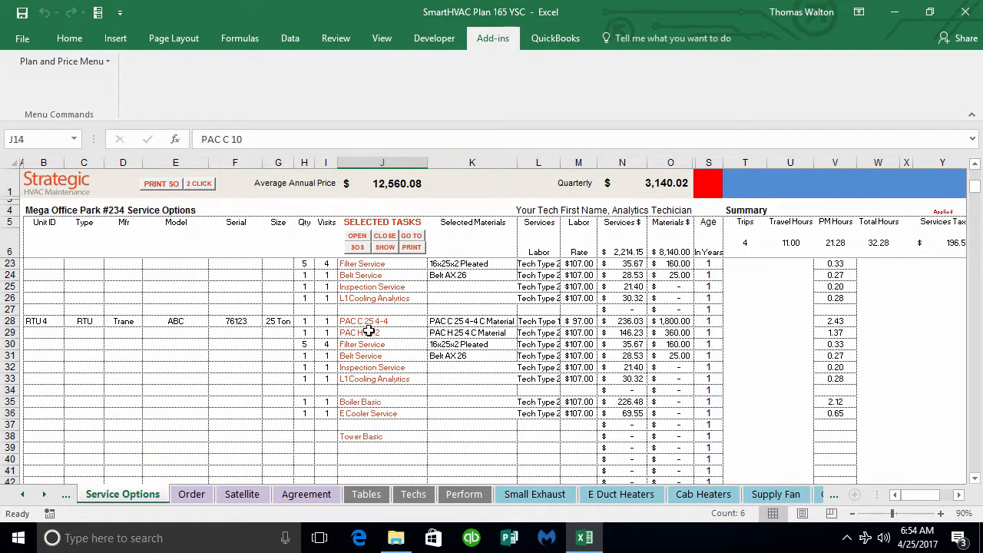
left_click(365, 321)
left_click(365, 332)
left_click(365, 344)
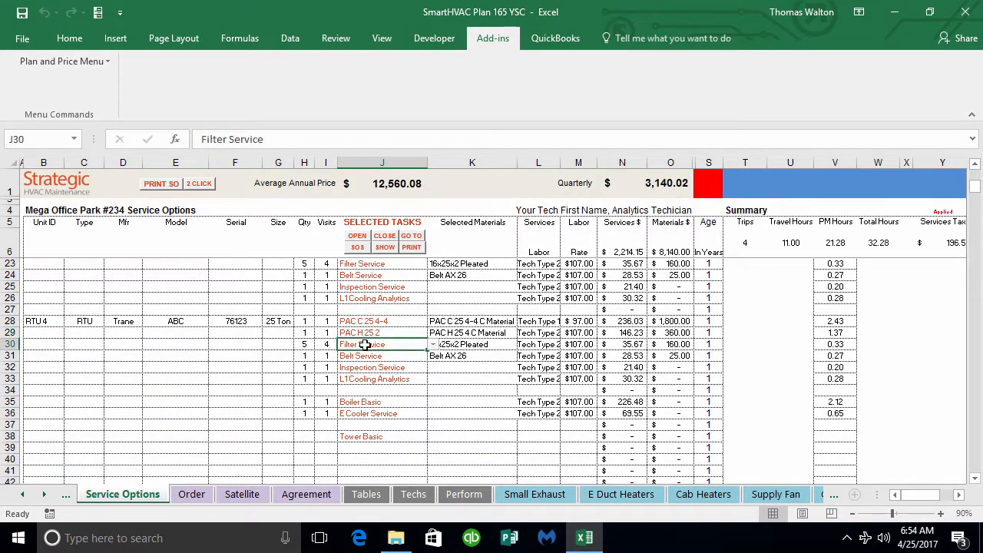
left_click(365, 355)
left_click(366, 368)
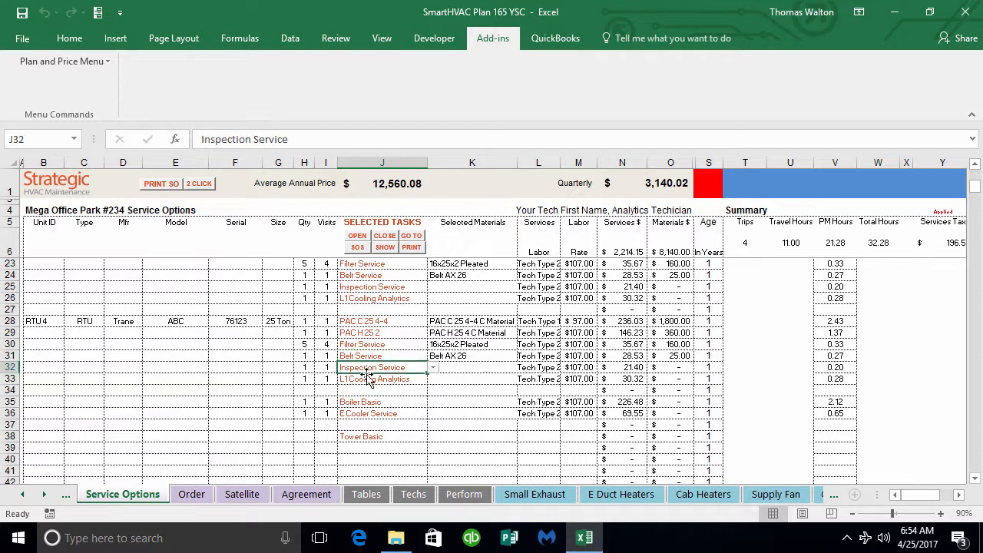
left_click(366, 379)
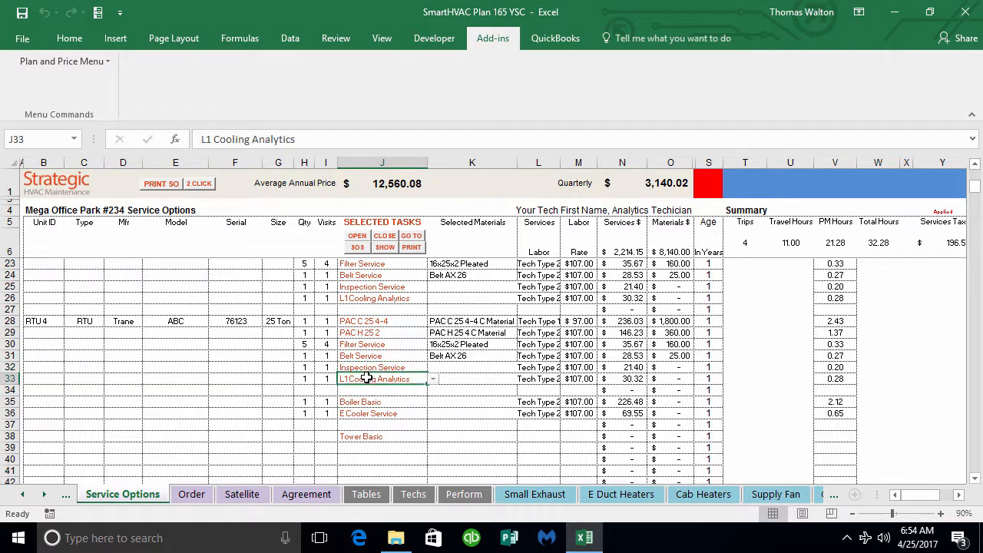
Step: Load the SOS PAC 10 service option start file at cell J40, below the Tower Basic task
left_click(373, 461)
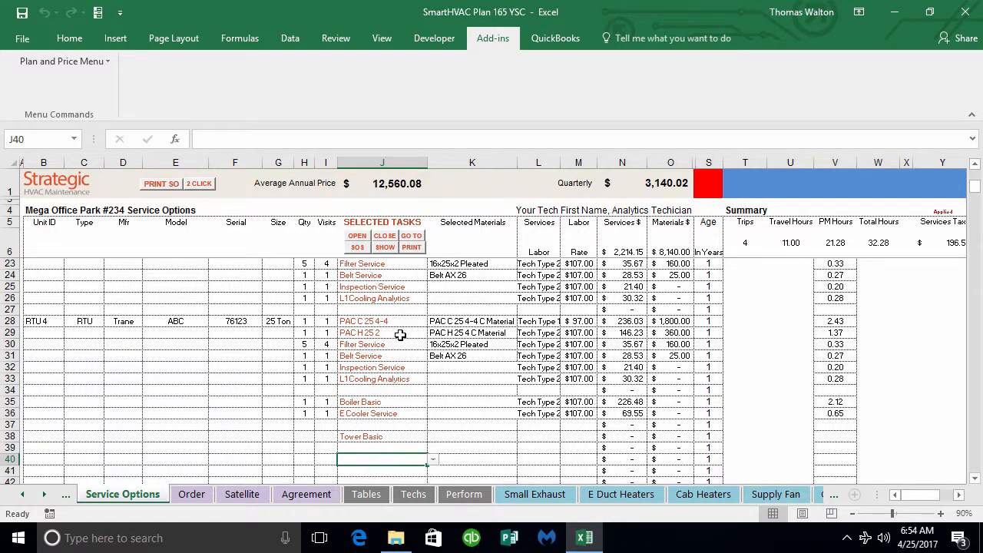
left_click(360, 249)
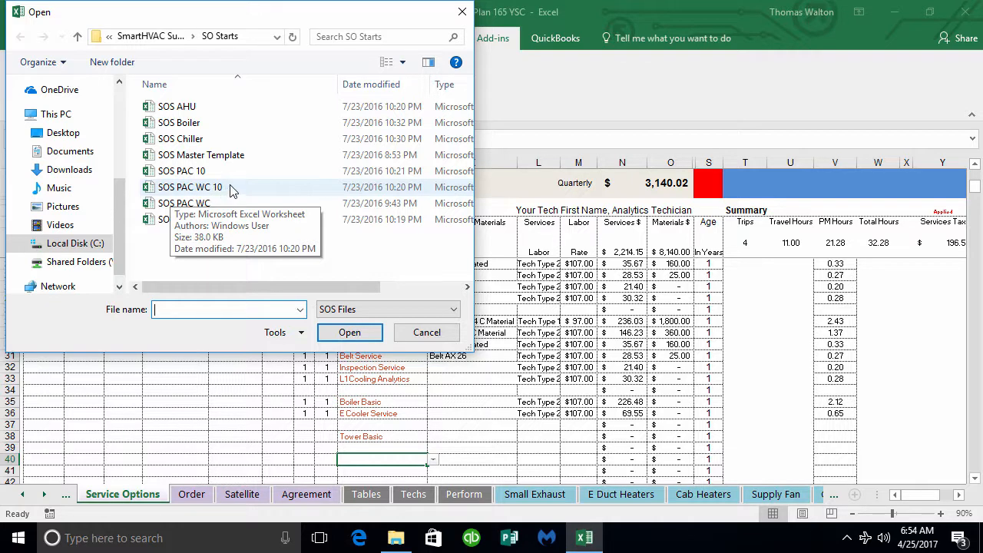
left_click(351, 339)
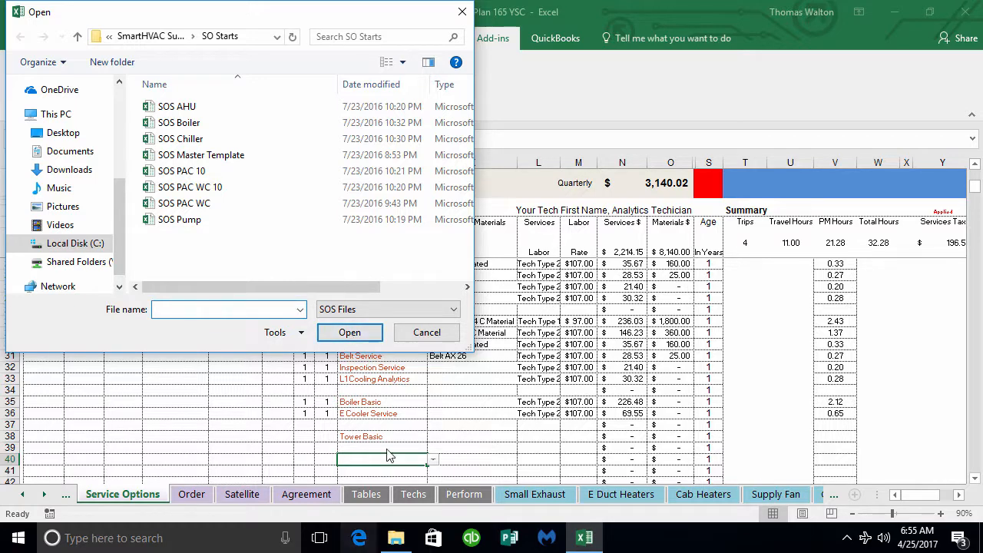
left_click(196, 173)
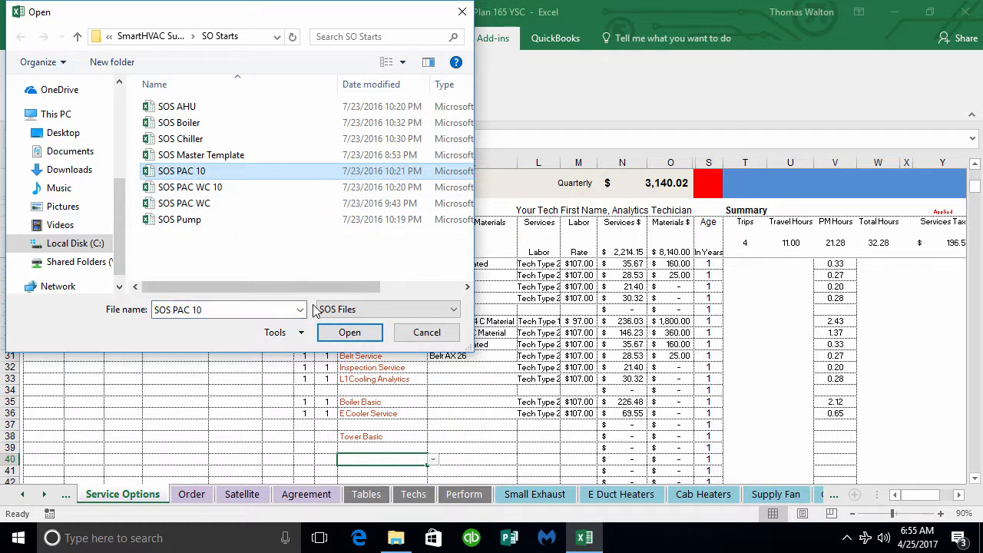
left_click(340, 332)
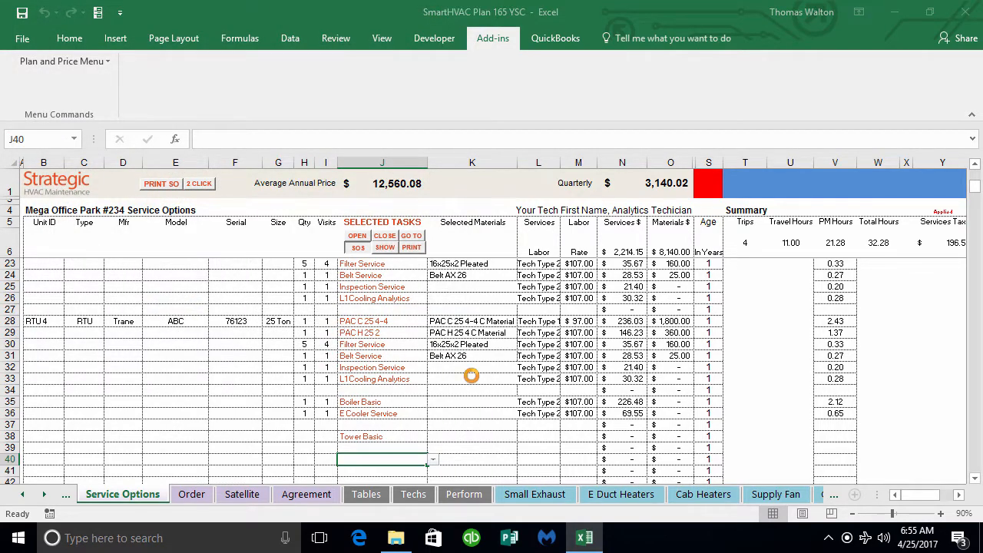
Step: Examine the tasks in the inserted PAC # block, rows 40 to 48, including its filter, belt and Analytics Prep services
scroll(472, 376, "down", 4)
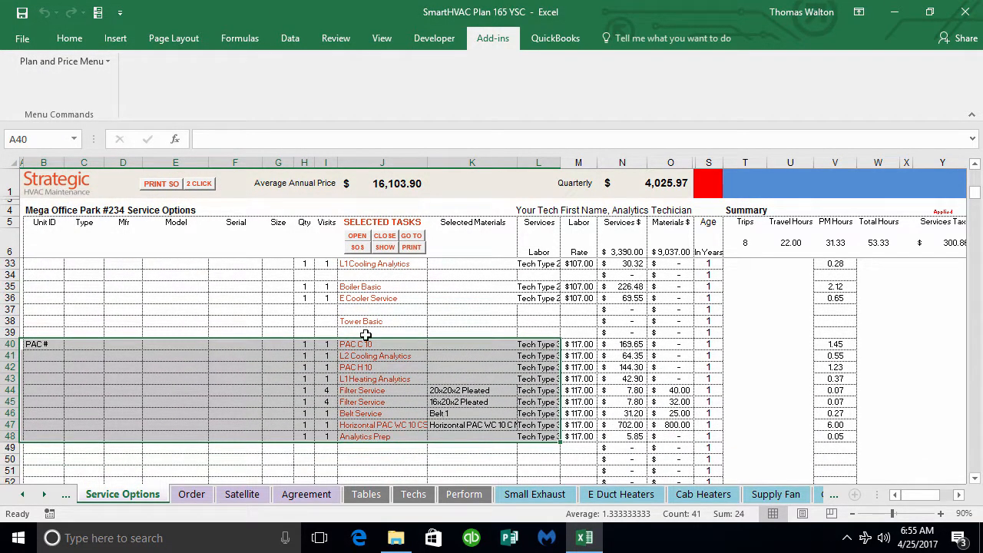
left_click_drag(357, 346, 360, 442)
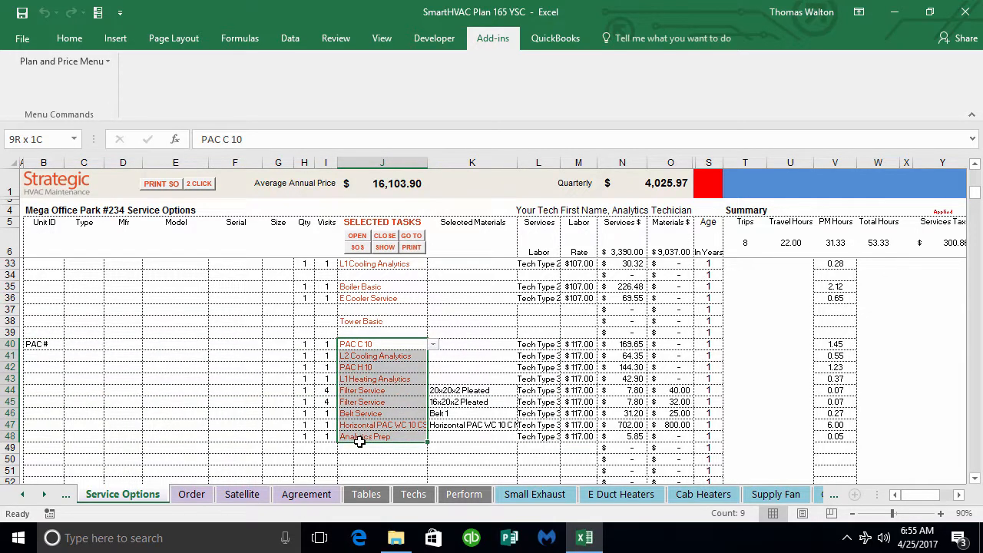
left_click(348, 413)
left_click_drag(350, 392, 352, 401)
left_click_drag(361, 346, 367, 380)
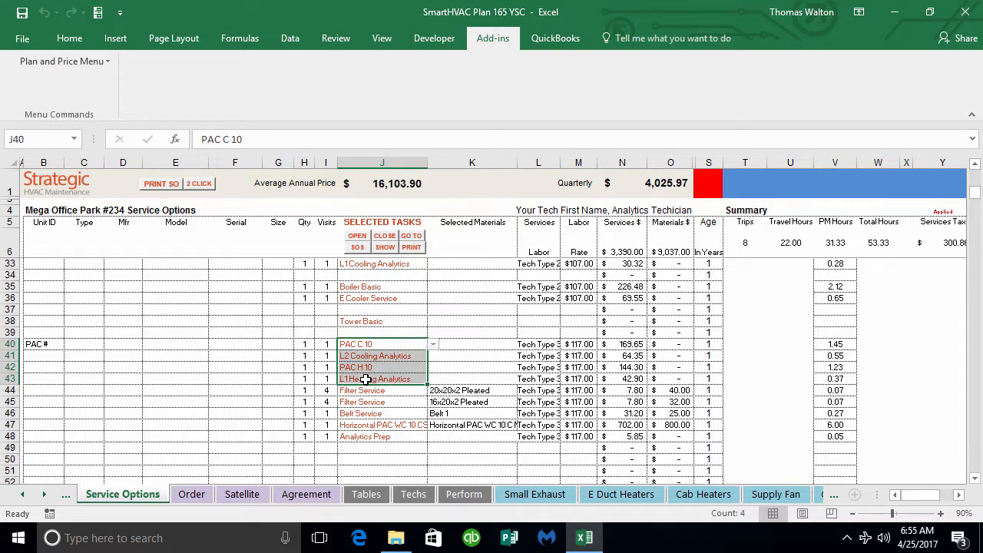
left_click(369, 438)
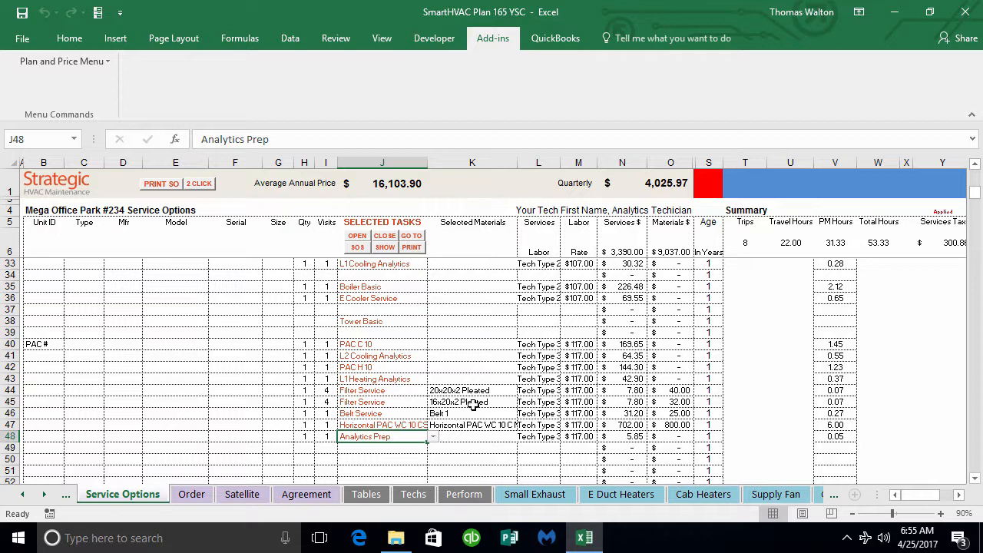
left_click_drag(358, 344, 369, 433)
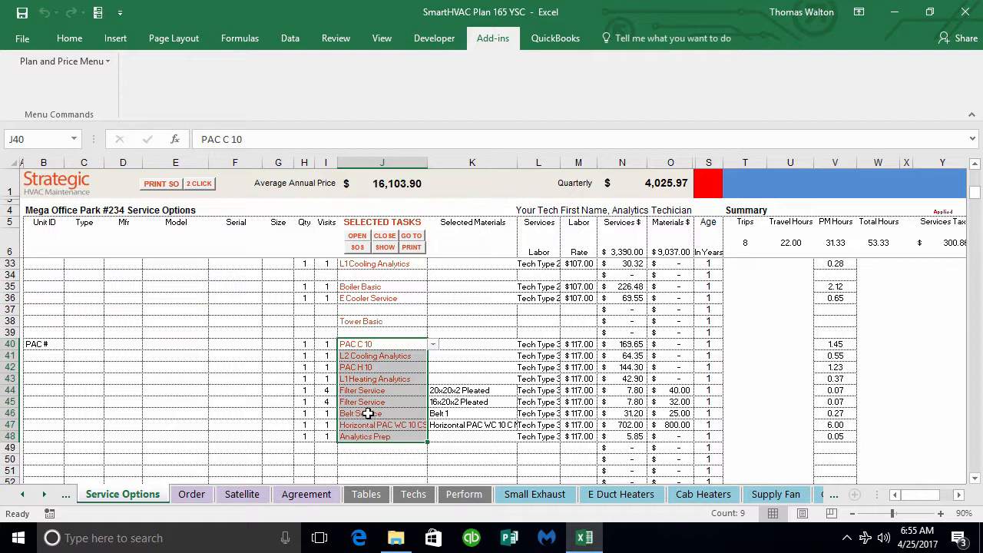
Step: Delete the Belt Service row, row 46, from the inserted PAC # block
left_click(371, 415)
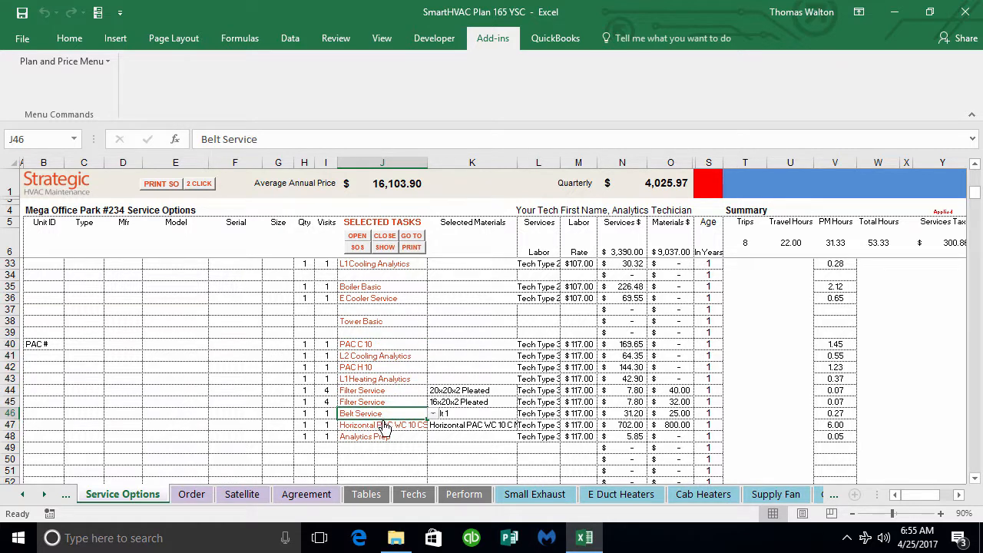
left_click(93, 59)
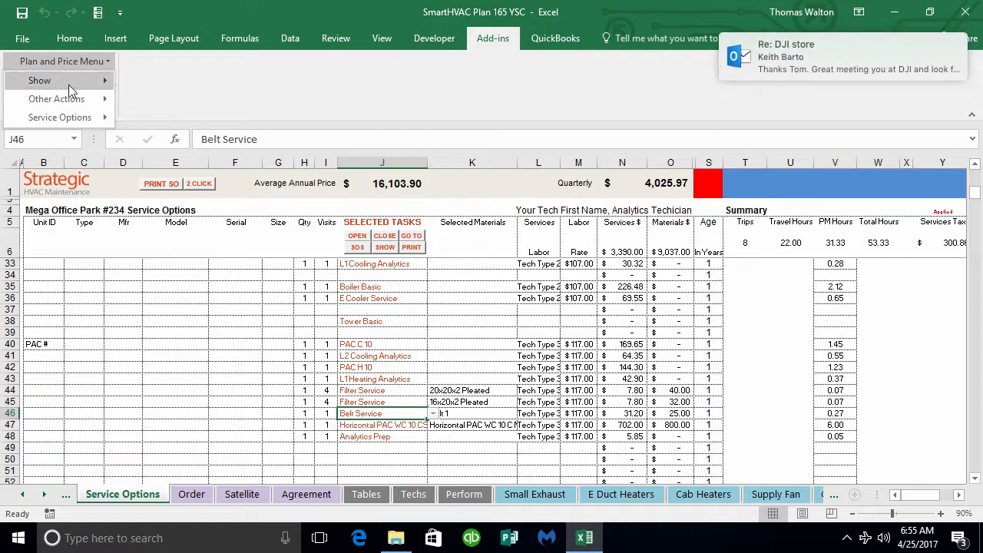
mouse_move(61, 119)
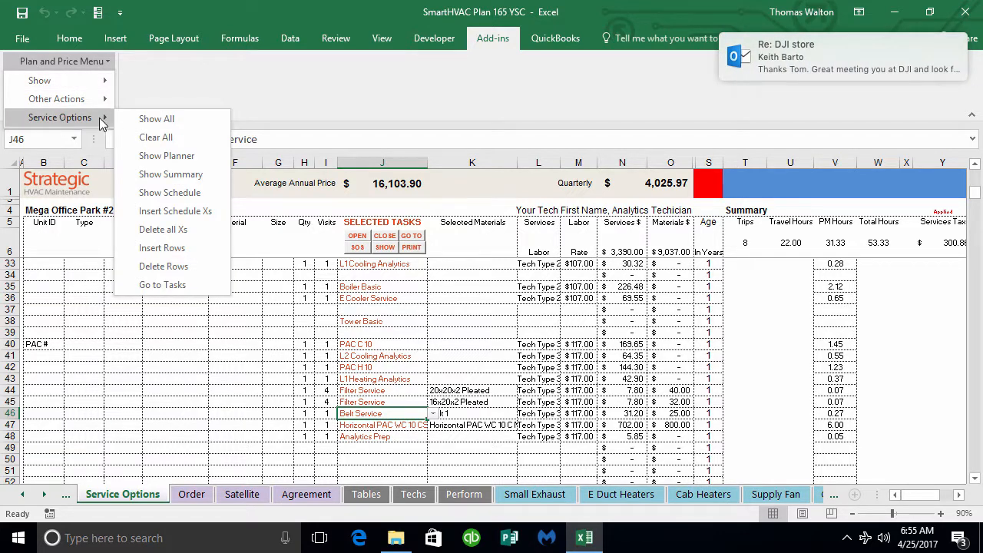
left_click(164, 266)
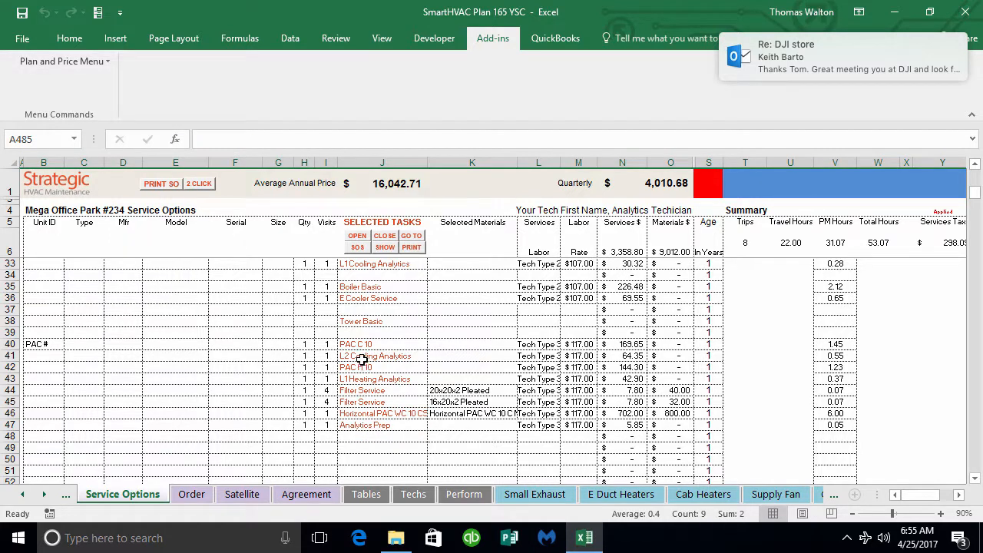
Step: Set the services labor of the PAC C 10 task in row 40 to Tech Type 2
left_click_drag(306, 344, 375, 434)
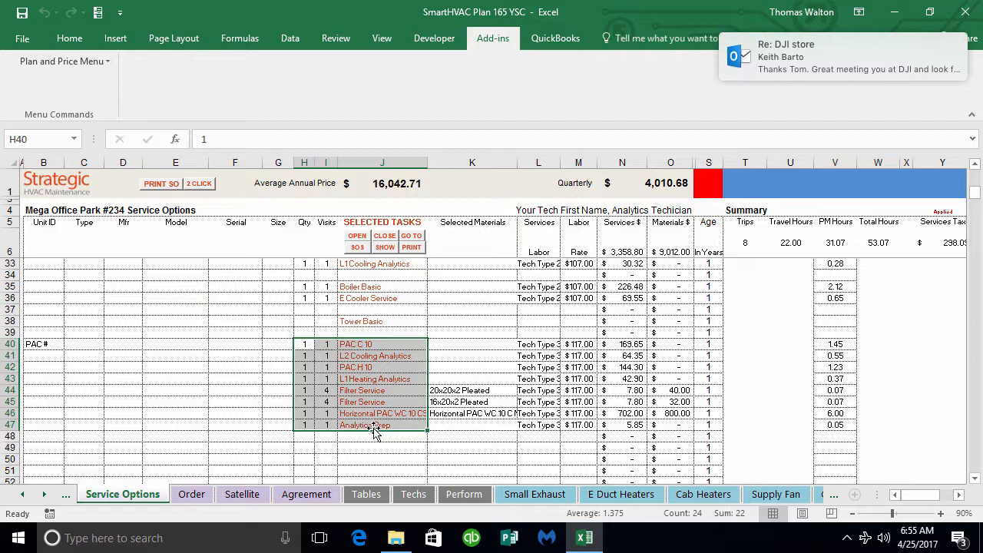
left_click(533, 345)
left_click_drag(533, 359, 535, 429)
key("alt+Down")
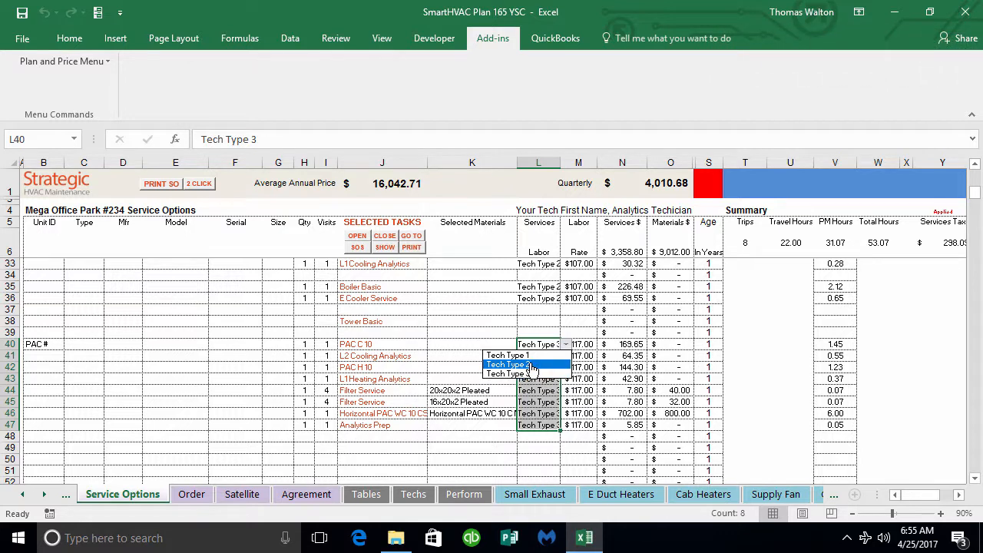
left_click(532, 366)
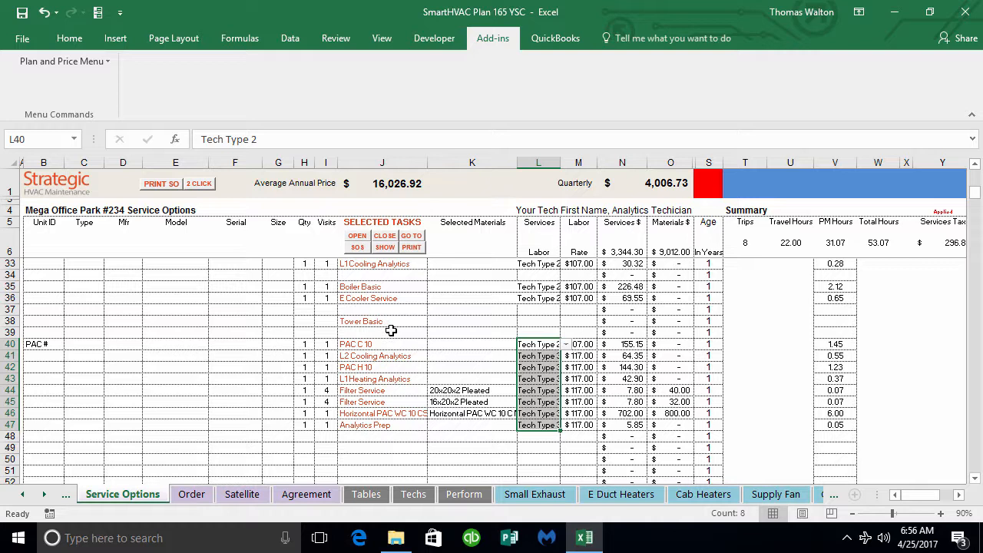
Step: Add a Tower Basic task in cell J49, below the PAC # block, using the 2 Click entry list
left_click(385, 248)
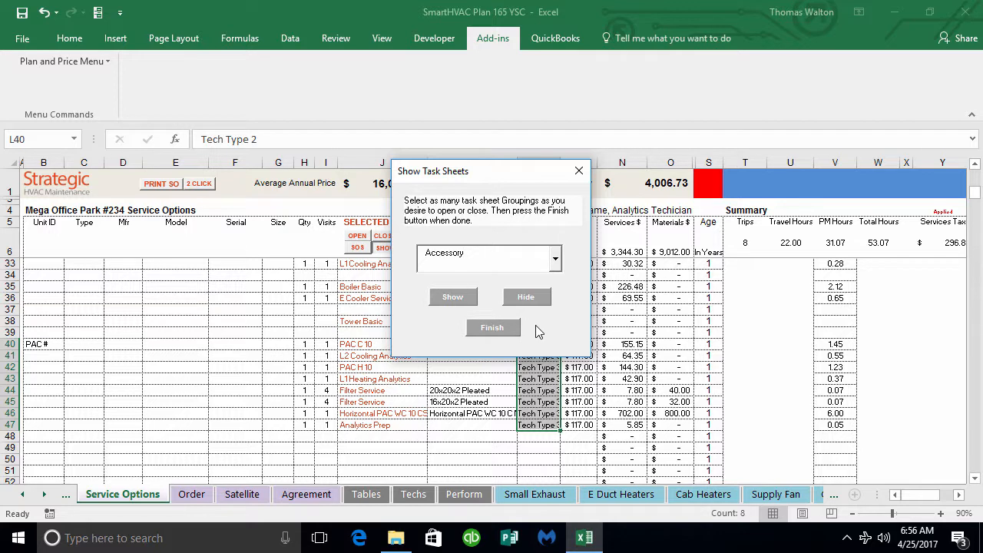
left_click(508, 327)
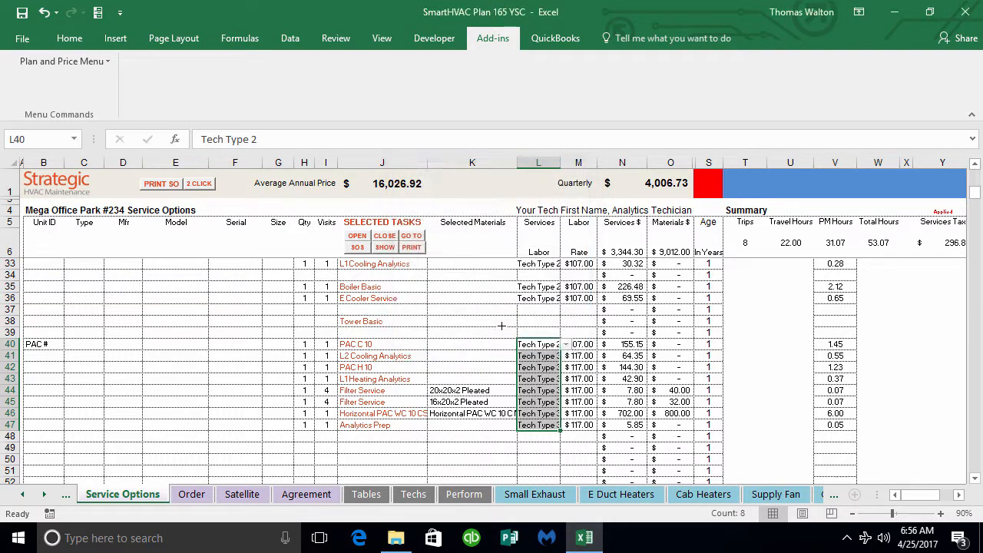
left_click(400, 448)
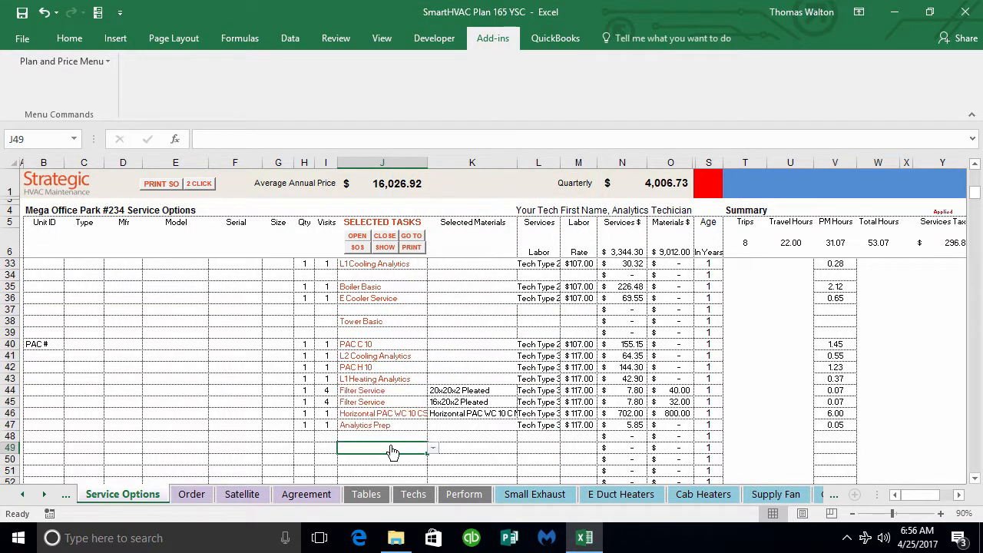
double_click(393, 452)
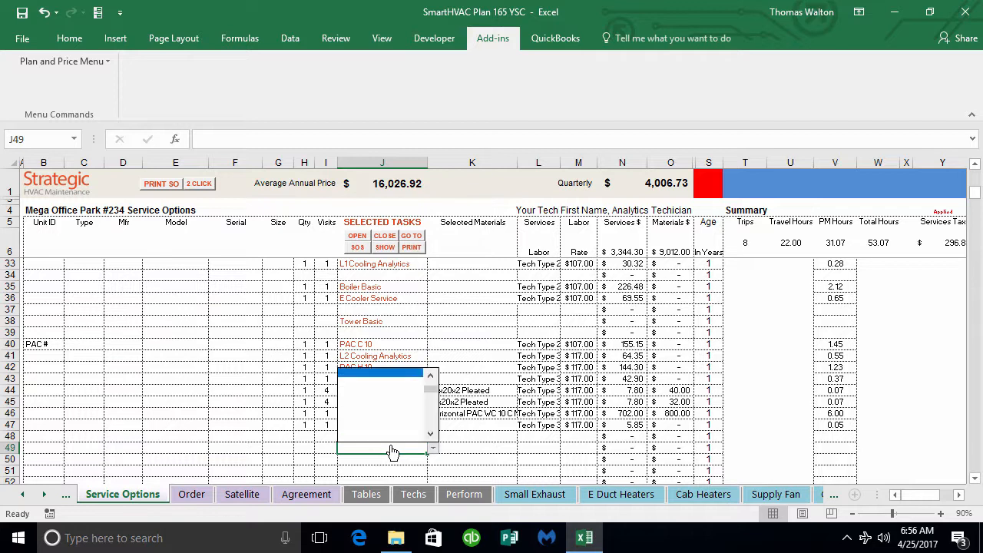
left_click(207, 187)
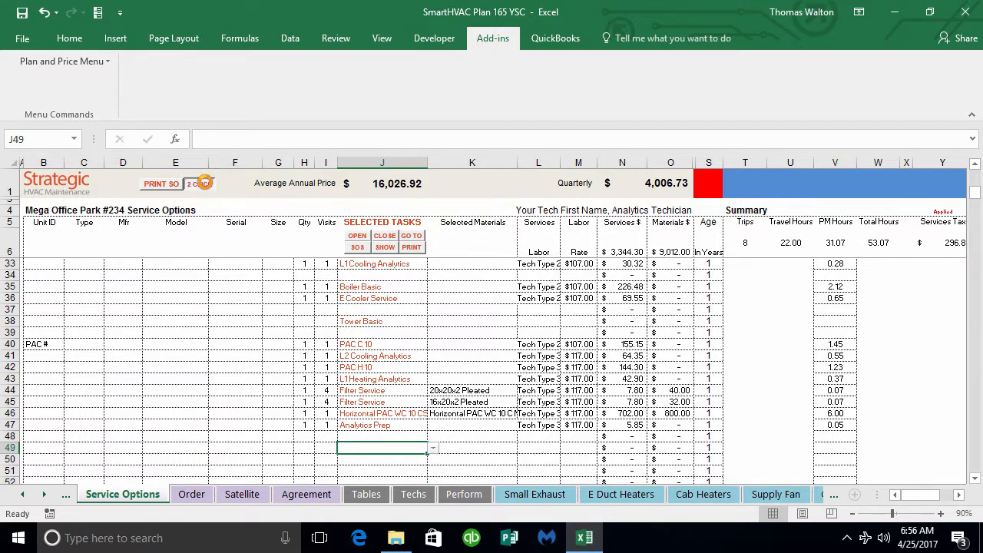
double_click(361, 446)
type("Tower Basic")
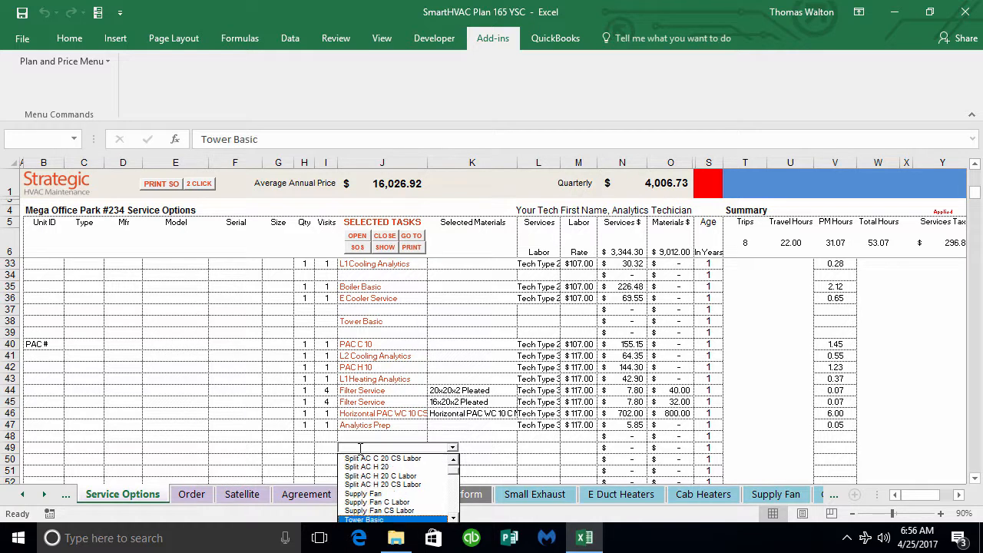
key("Return")
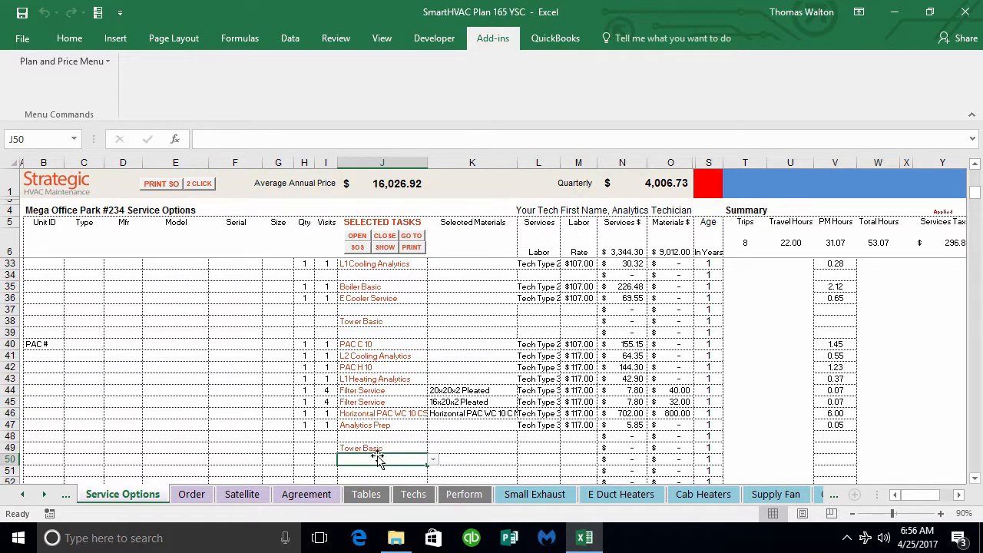
Step: Show all task sheets in the Basic grouping, and visit the Tower Basic sheet before returning to Service Options
left_click(411, 236)
left_click(599, 323)
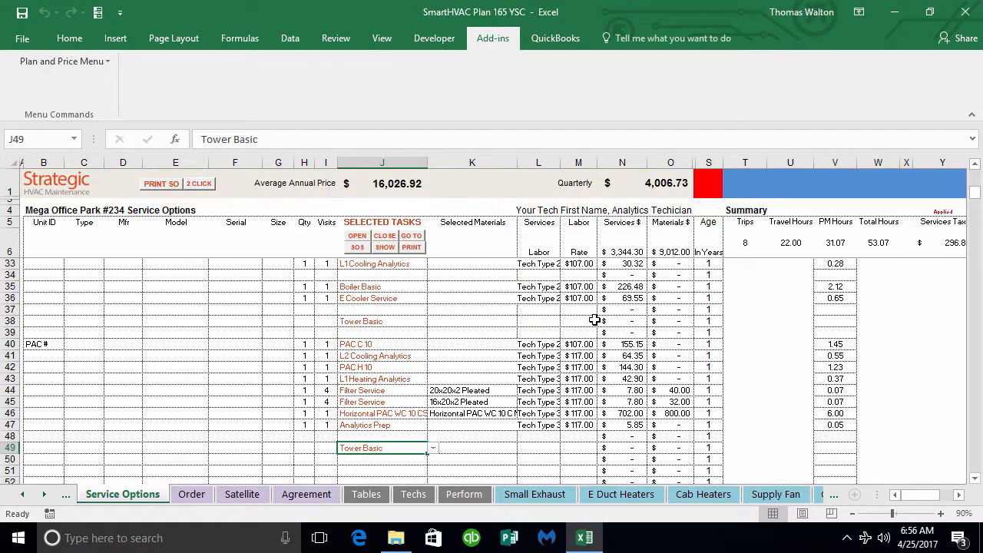
left_click(386, 249)
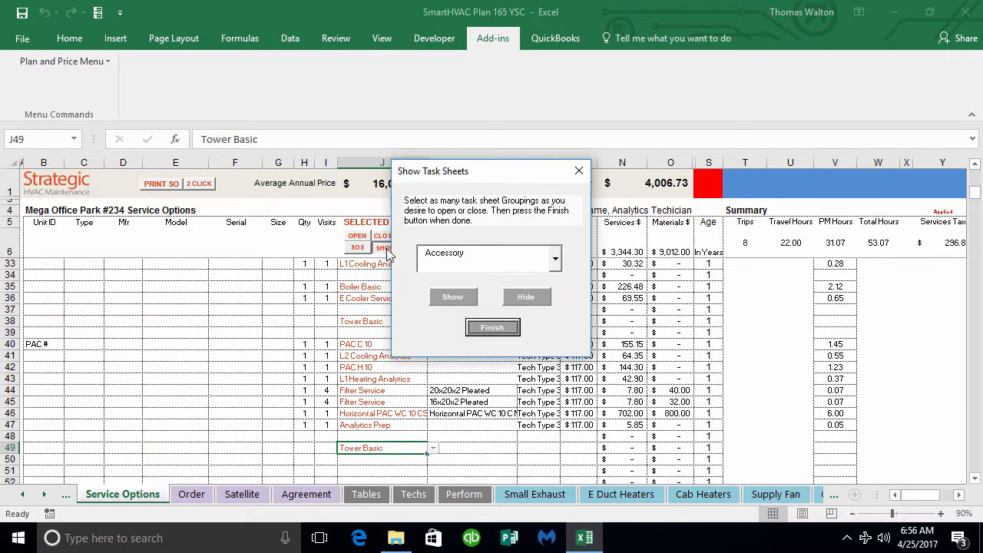
left_click(554, 259)
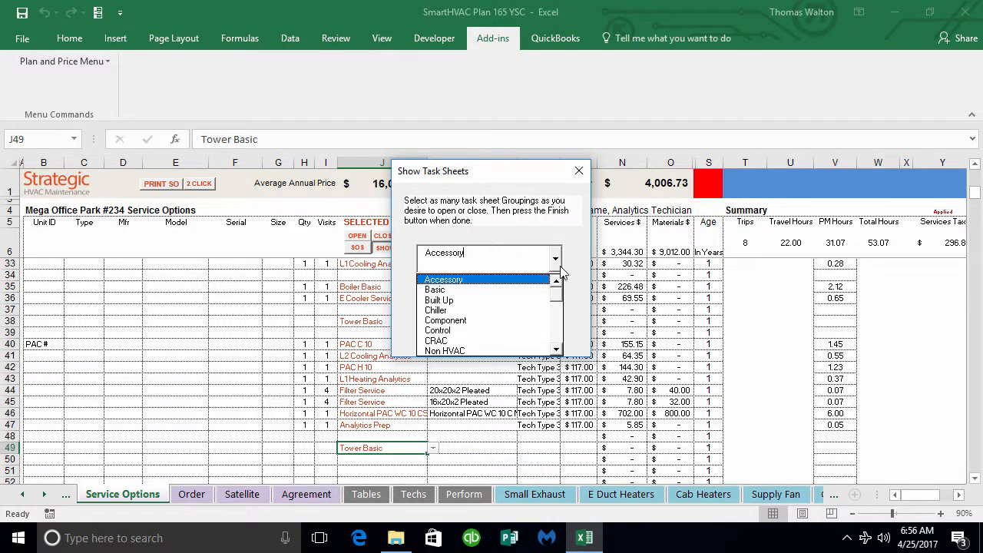
left_click(491, 291)
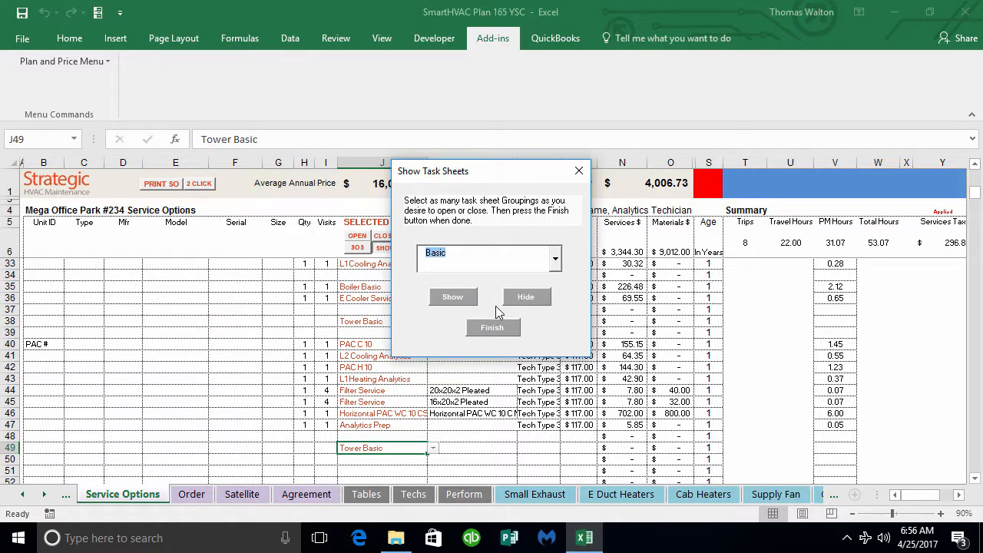
left_click(459, 300)
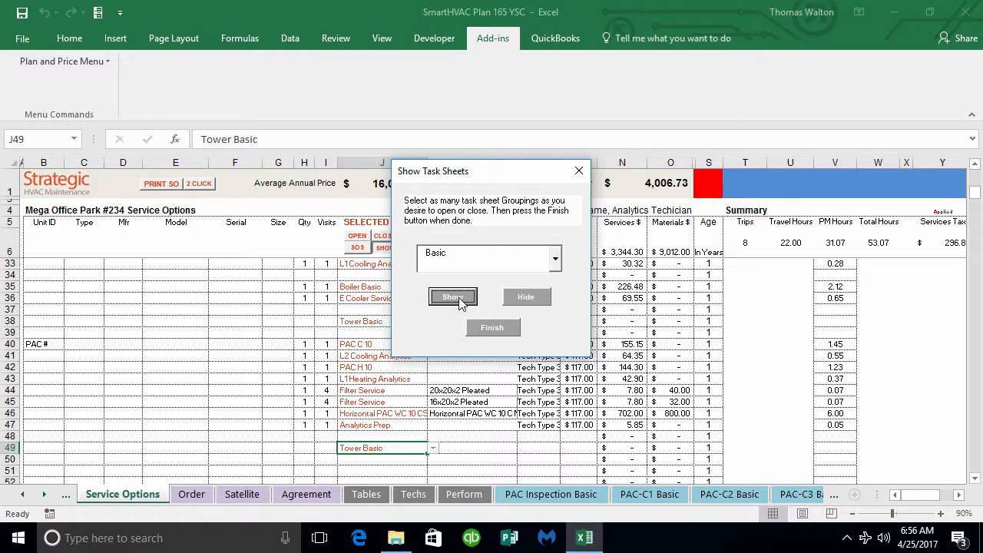
left_click(488, 328)
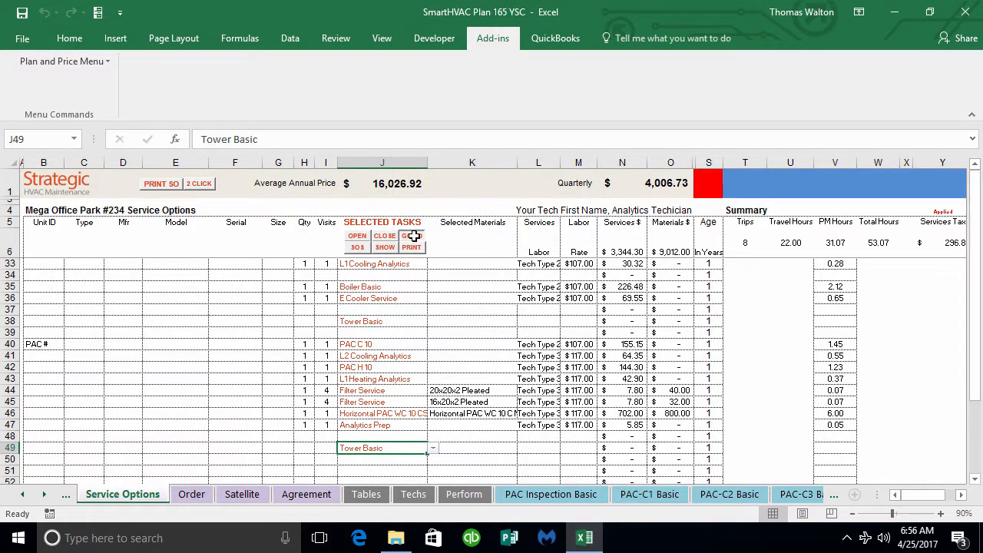
left_click(411, 236)
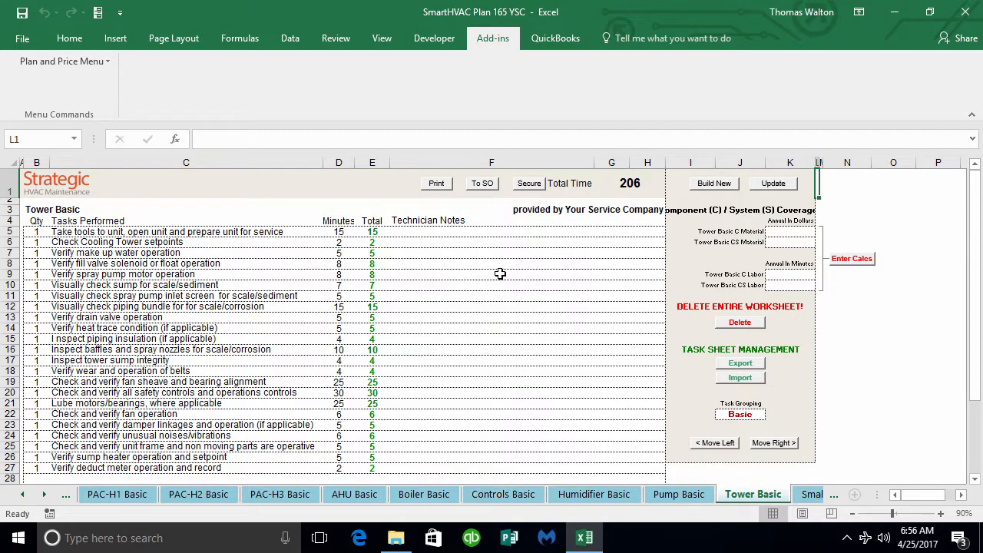
left_click(483, 182)
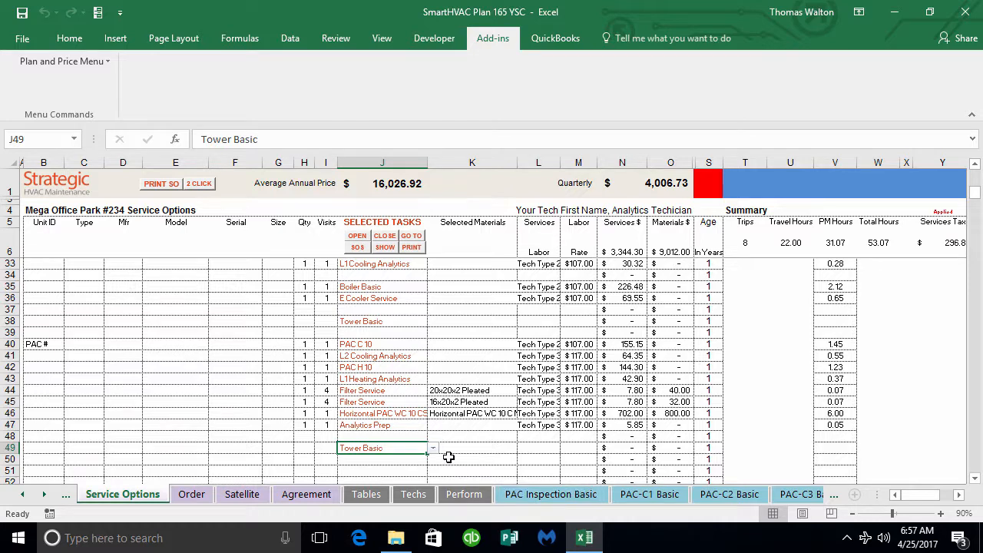
Step: Hide all task sheets in the Basic grouping
left_click(385, 247)
left_click(555, 259)
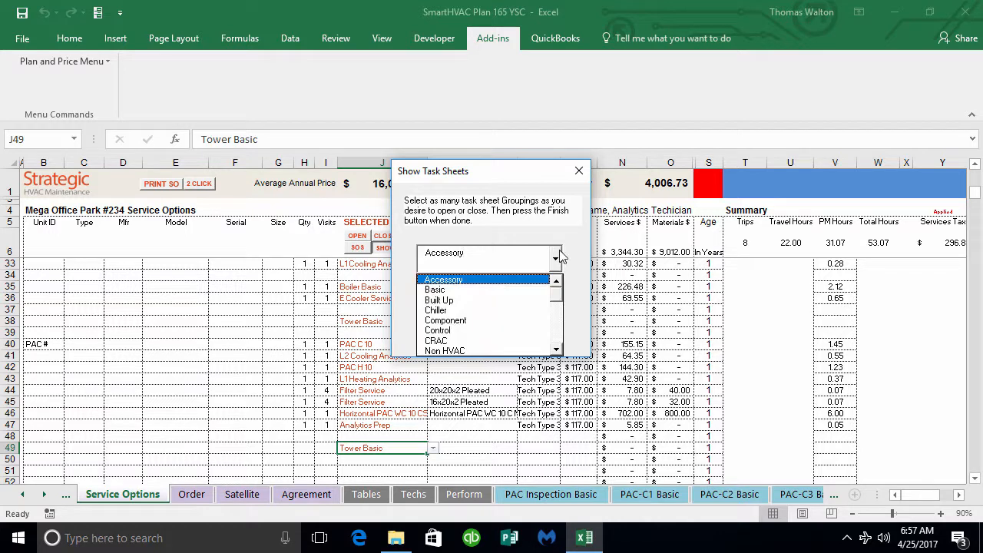
left_click(479, 289)
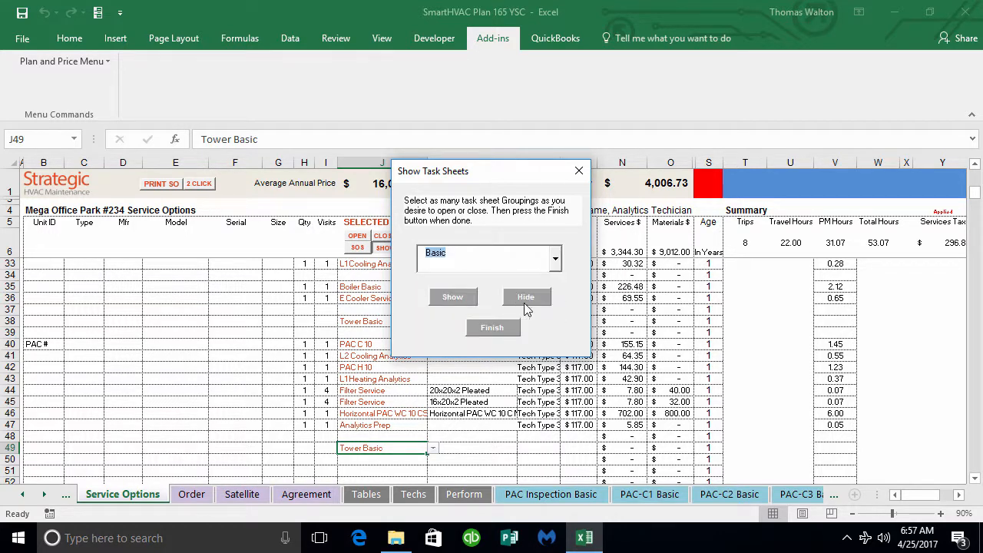
left_click(529, 302)
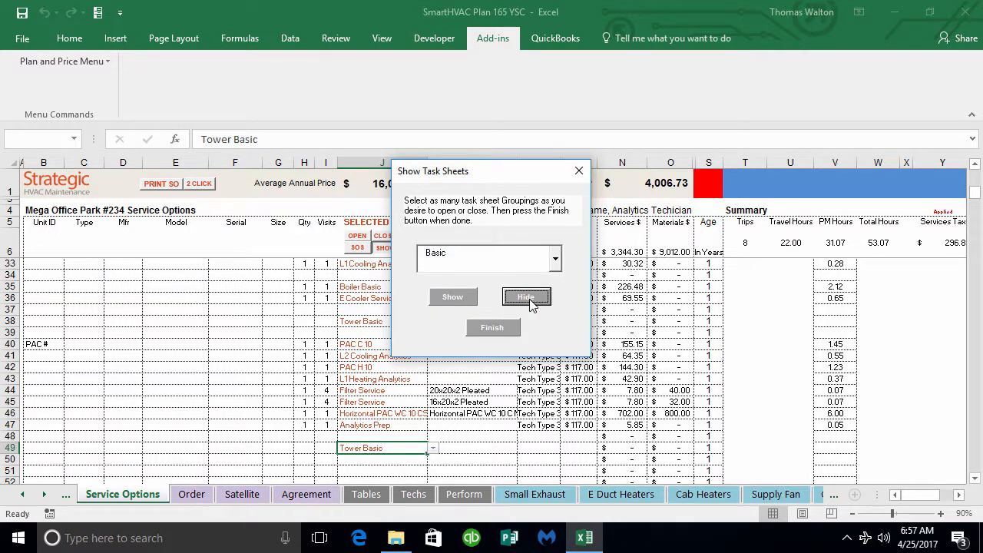
left_click(501, 328)
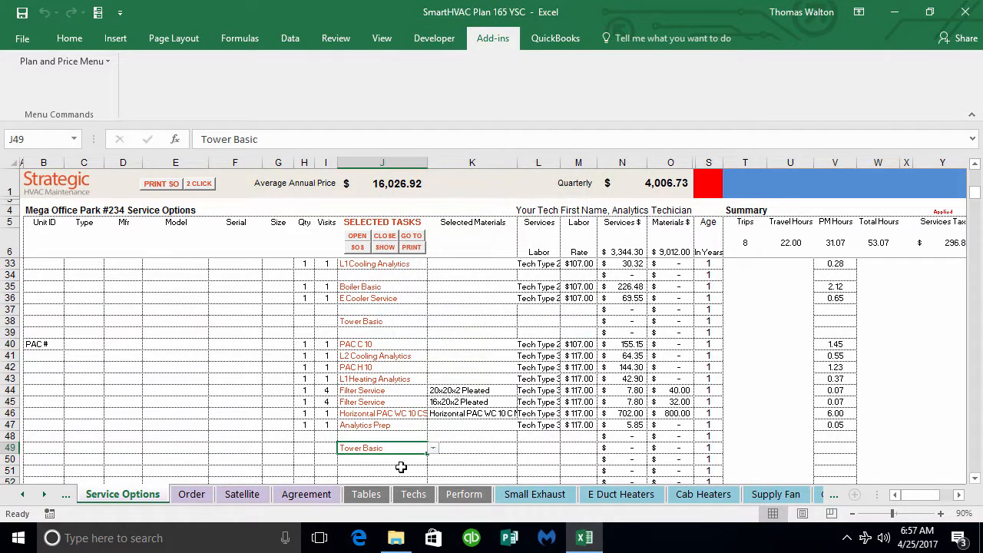
Step: Open only the Tower Basic task sheet for the task in J49, view it, and return to Service Options
left_click(413, 237)
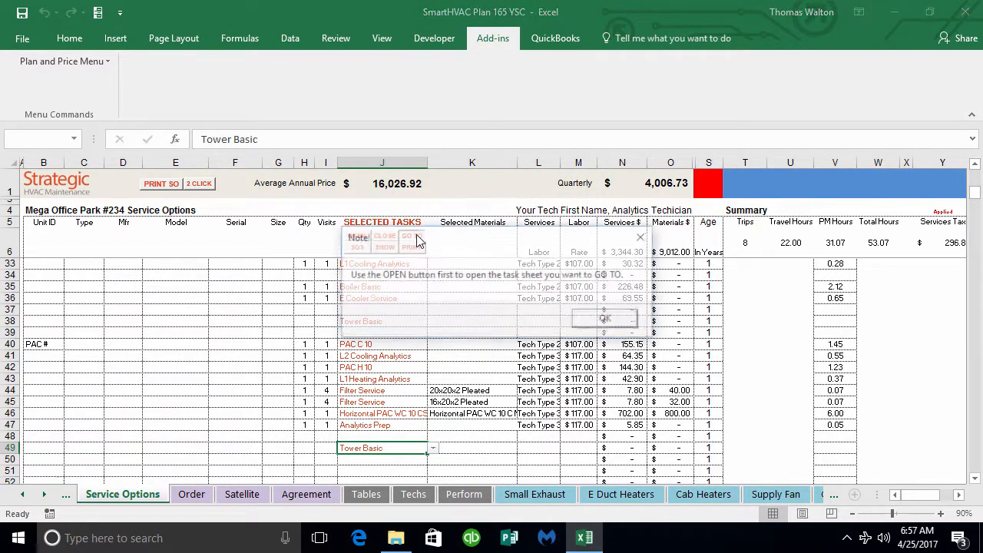
left_click(594, 328)
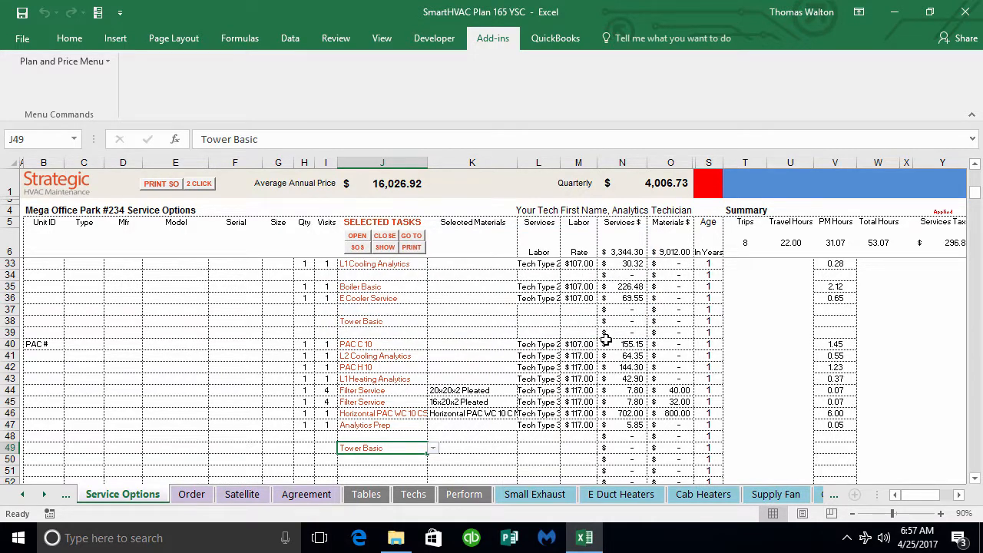
left_click(355, 238)
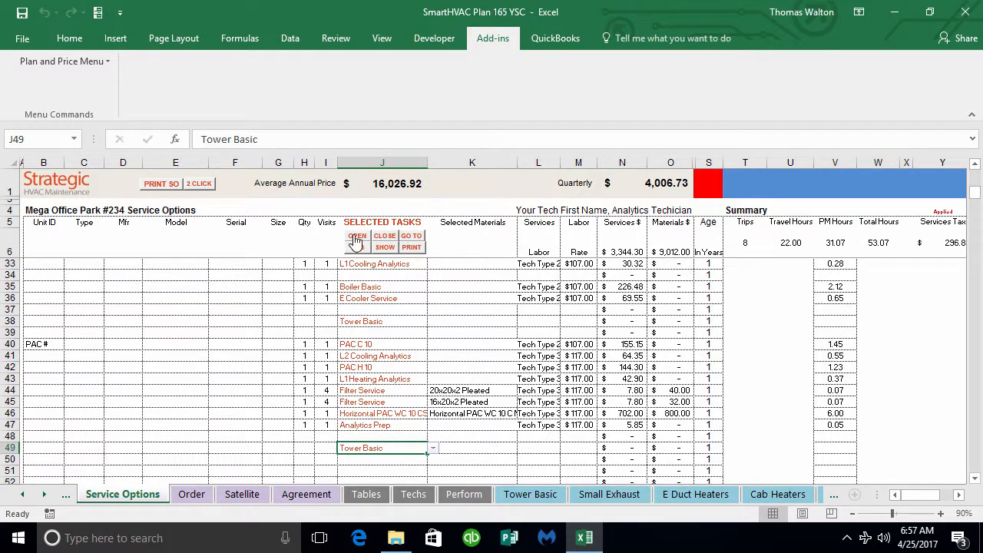
left_click(410, 235)
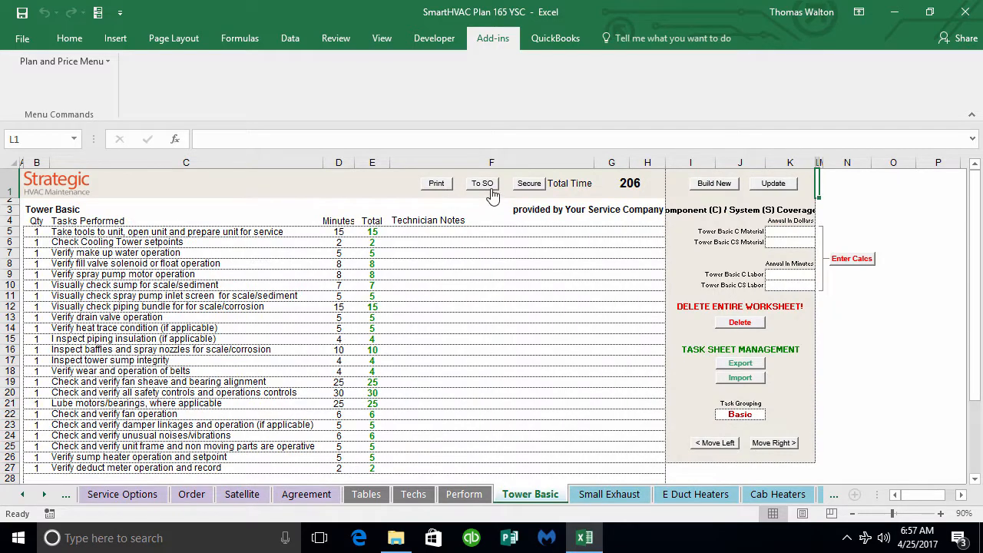
left_click(484, 186)
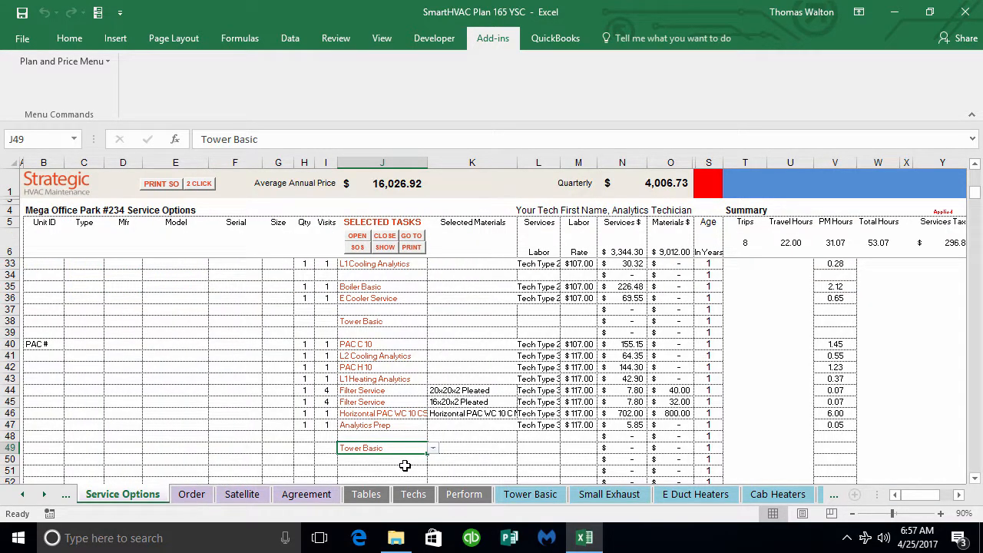
Step: Show the whole Basic grouping of task sheets again, and check the Tower Basic sheet before returning to Service Options
left_click(384, 247)
left_click(555, 259)
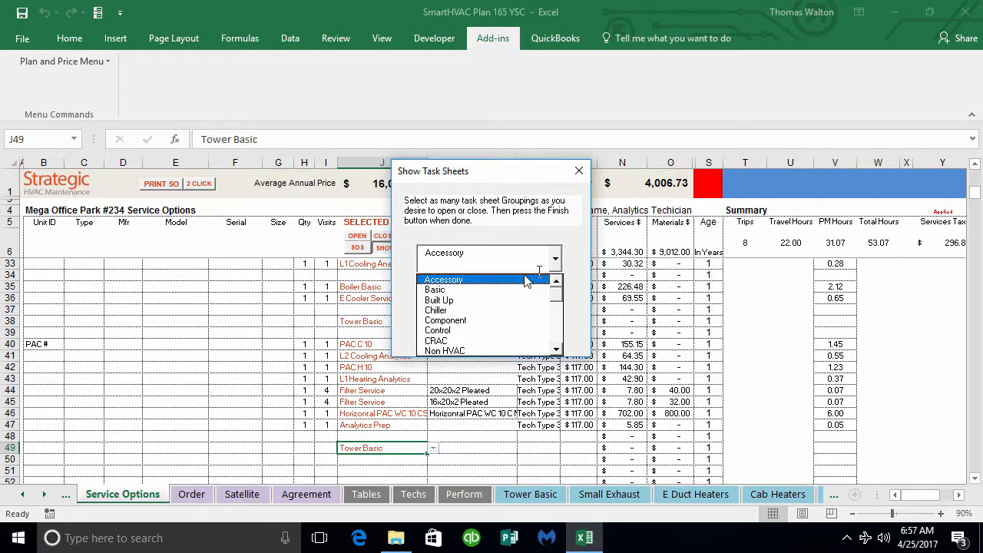
left_click(466, 292)
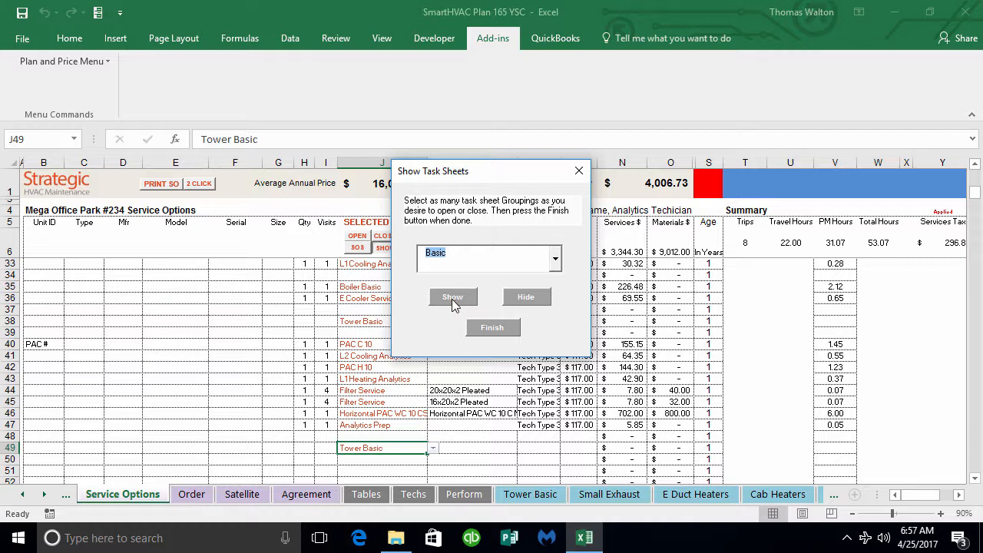
left_click(453, 300)
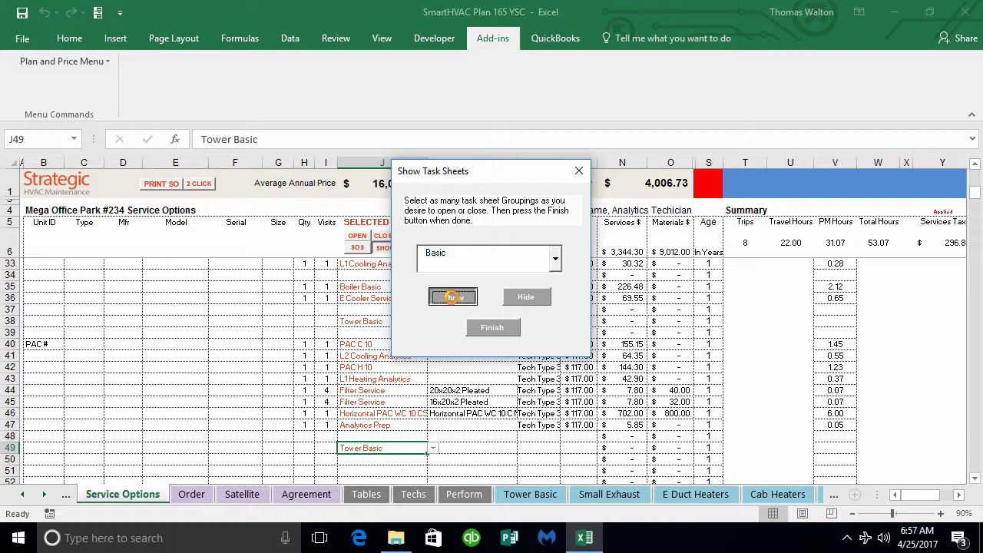
left_click(492, 326)
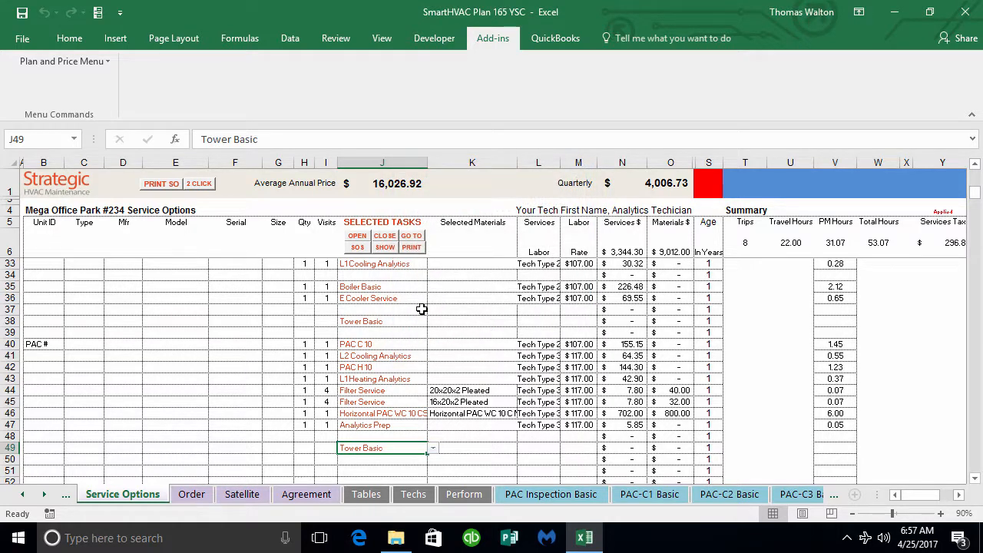
left_click(411, 236)
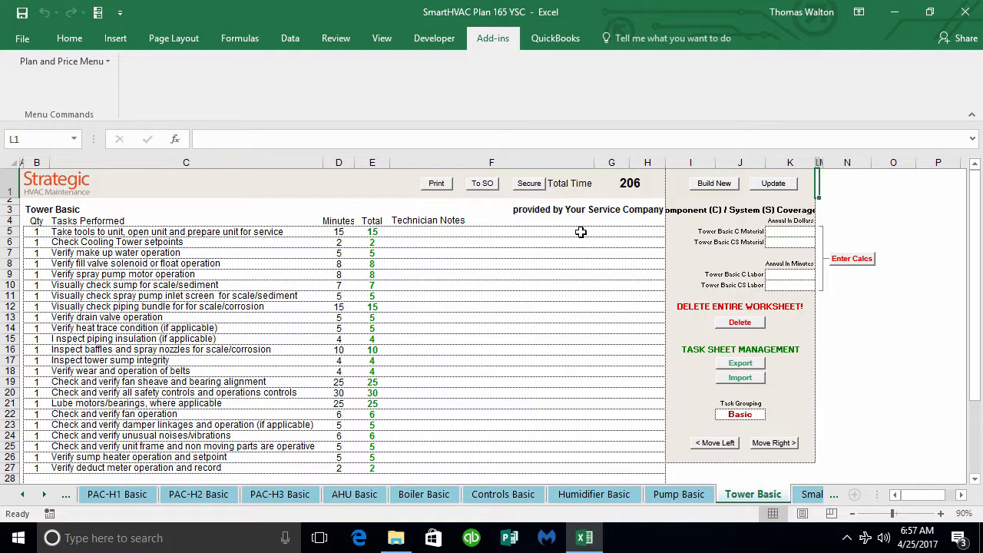
left_click(482, 185)
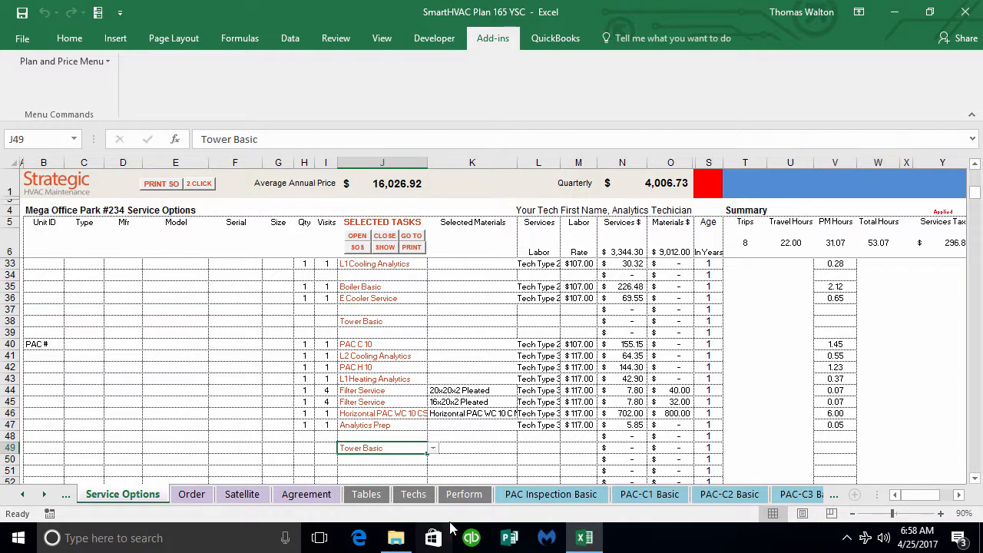
Step: Go through the selected tasks from L1 Cooling Analytics in row 33 to PAC C 10 in row 40
left_click(384, 264)
left_click(371, 288)
left_click(369, 297)
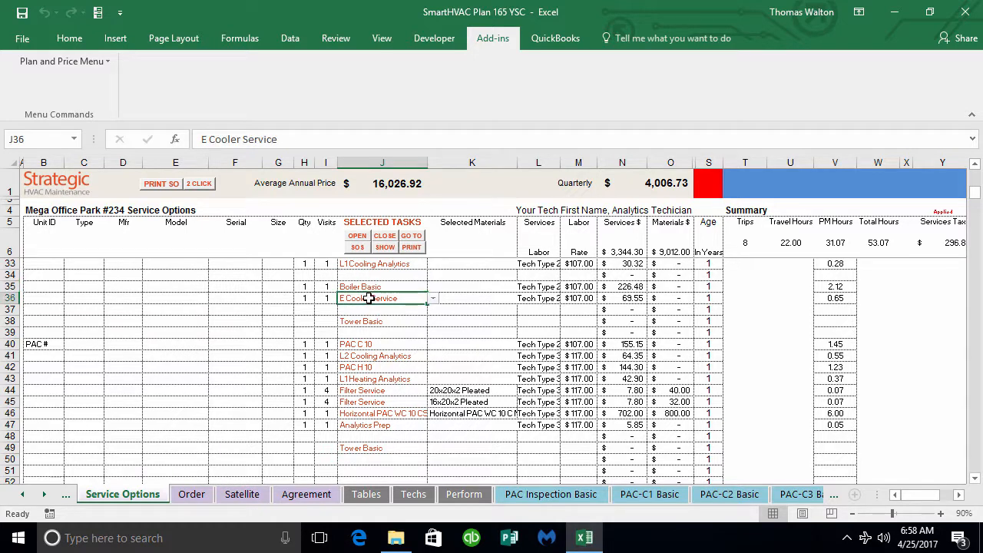
left_click(362, 343)
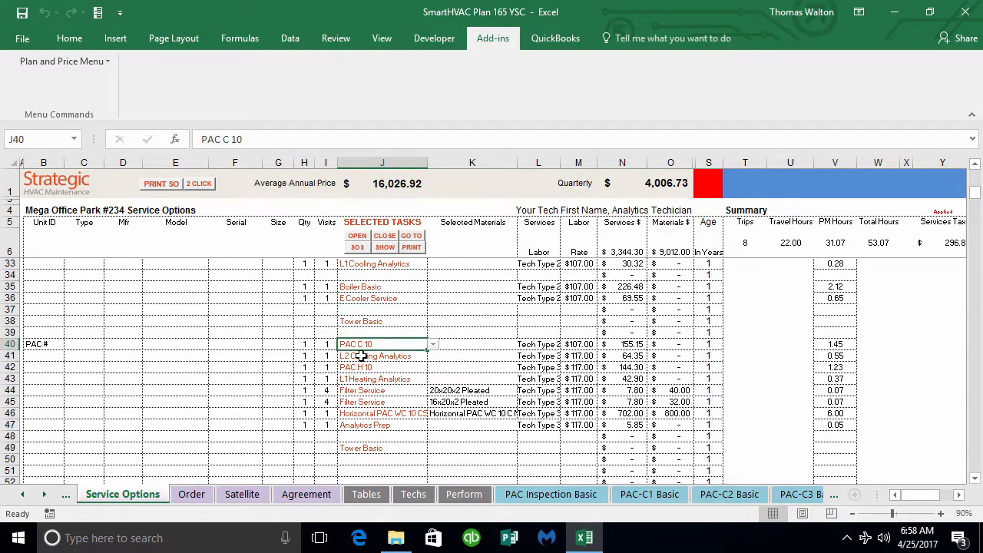